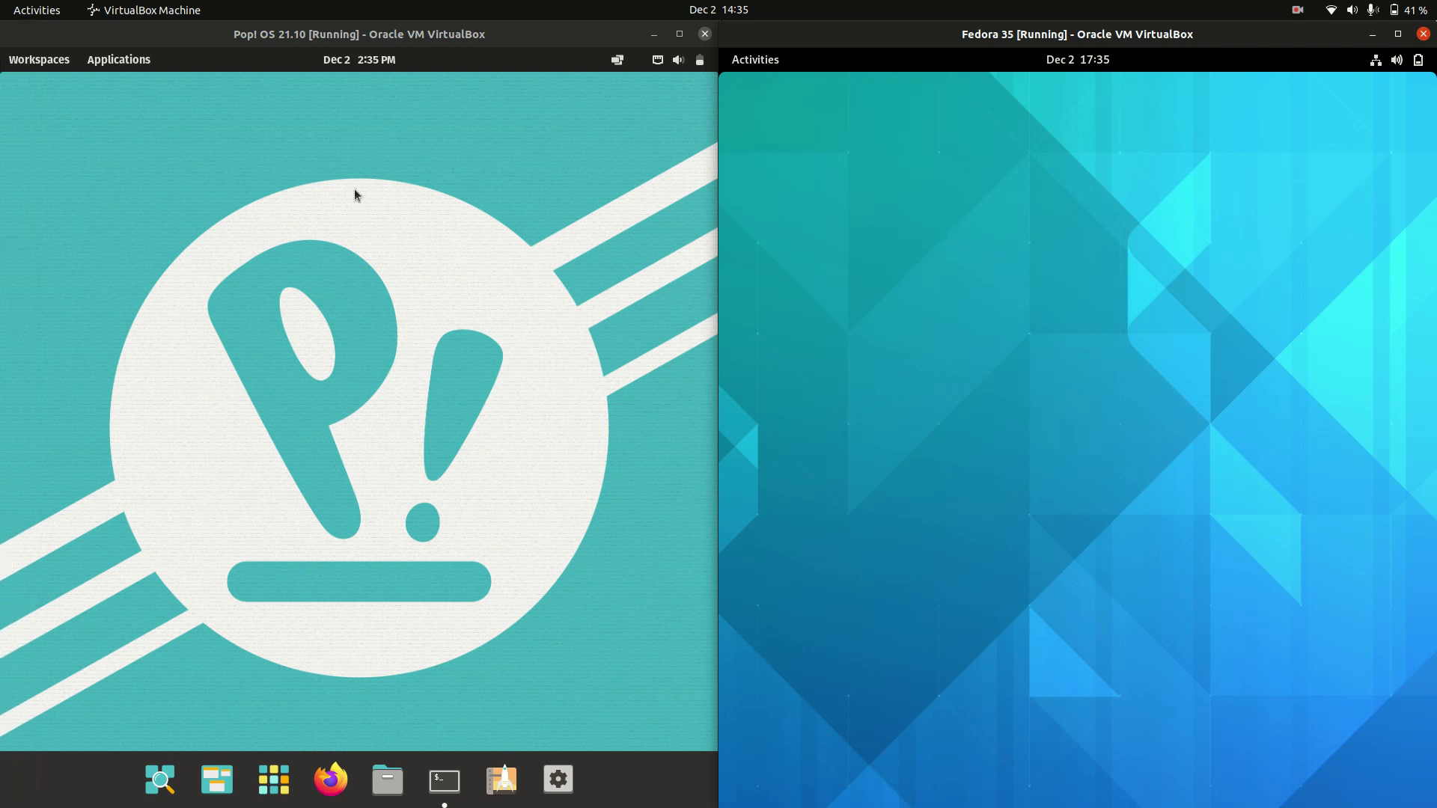
- Bring up both neofetch terminals: restore Pop!_OS's from the dock and open Fedora's from Activities
mouse_move(446, 163)
mouse_down()
mouse_move(257, 218)
mouse_move(493, 439)
mouse_up()
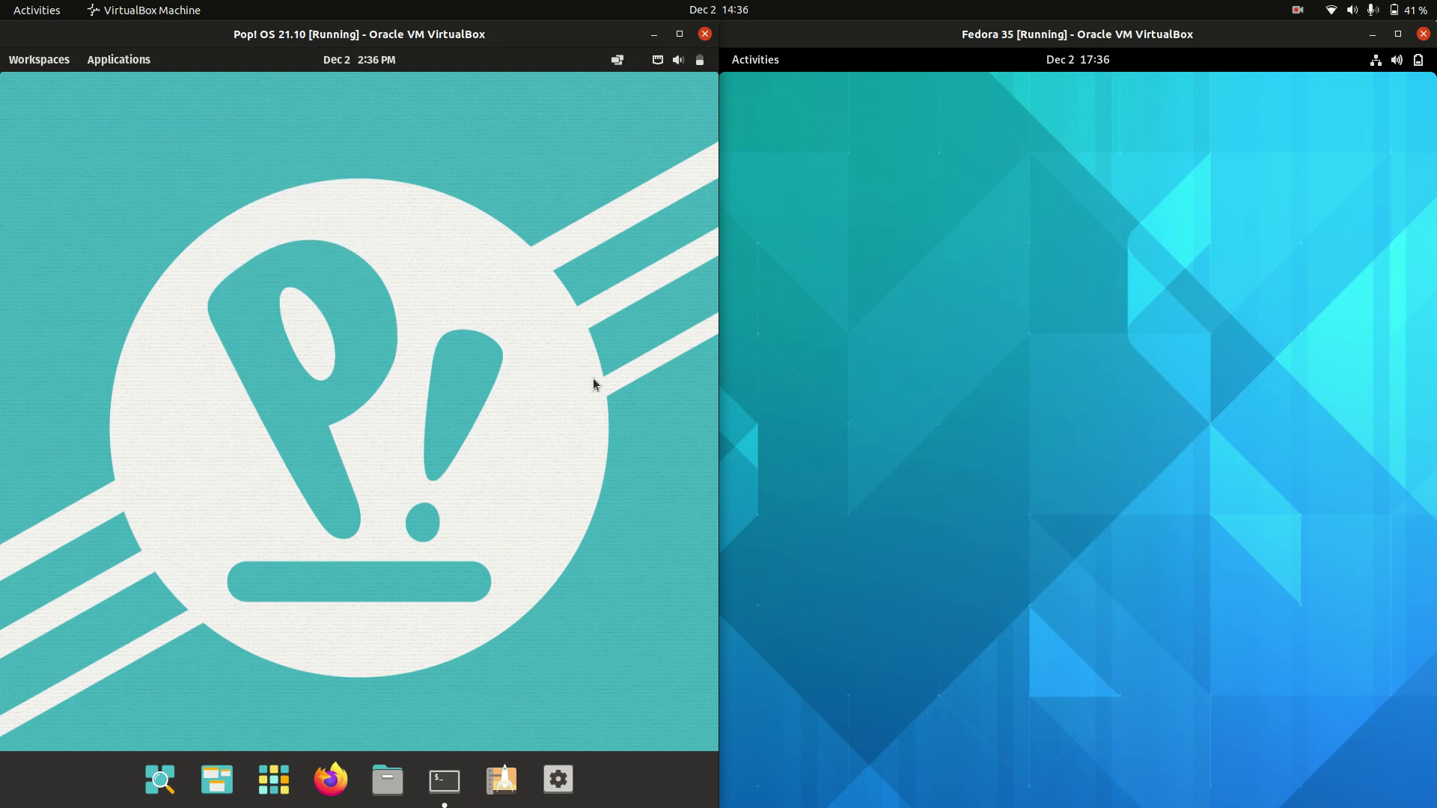
click(1190, 447)
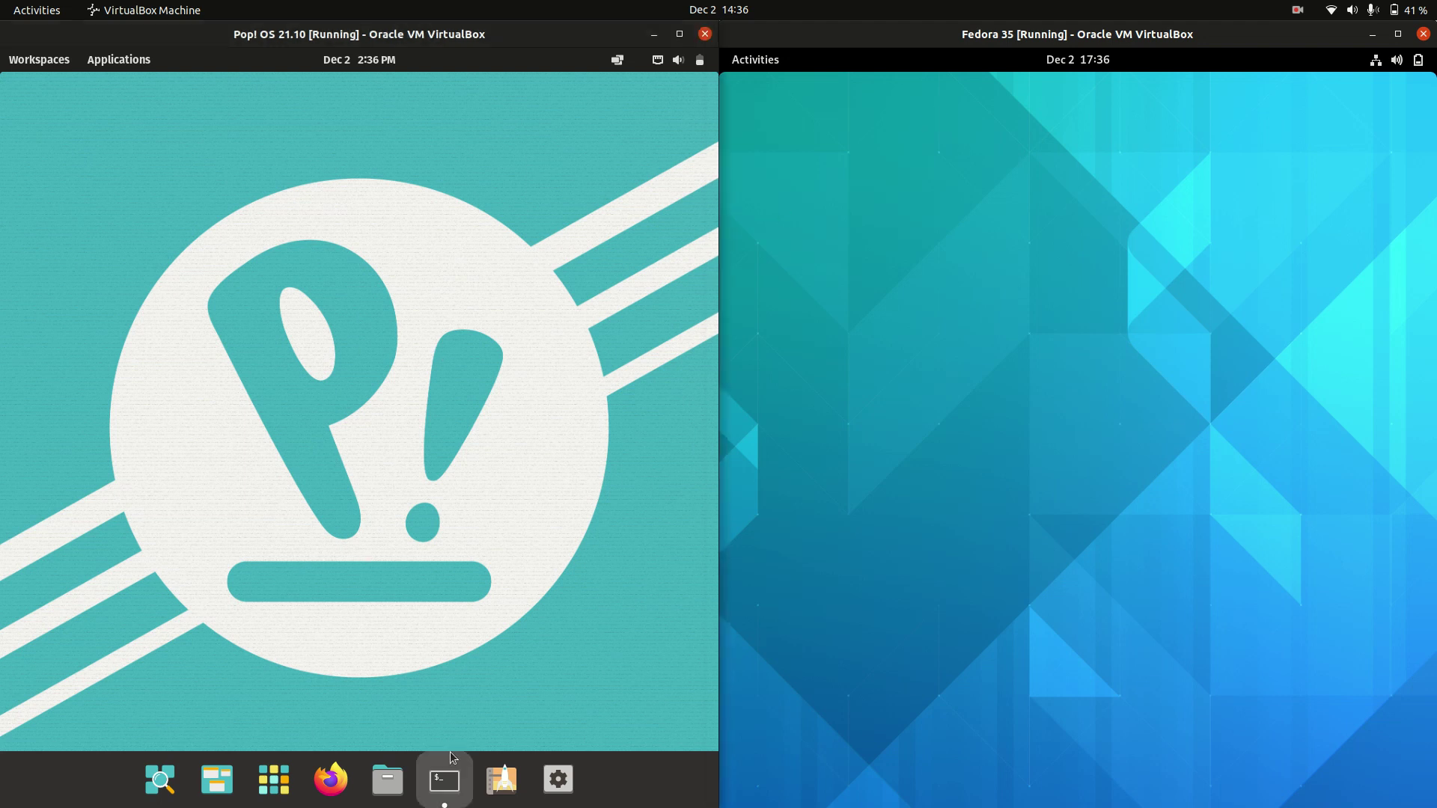
click(445, 780)
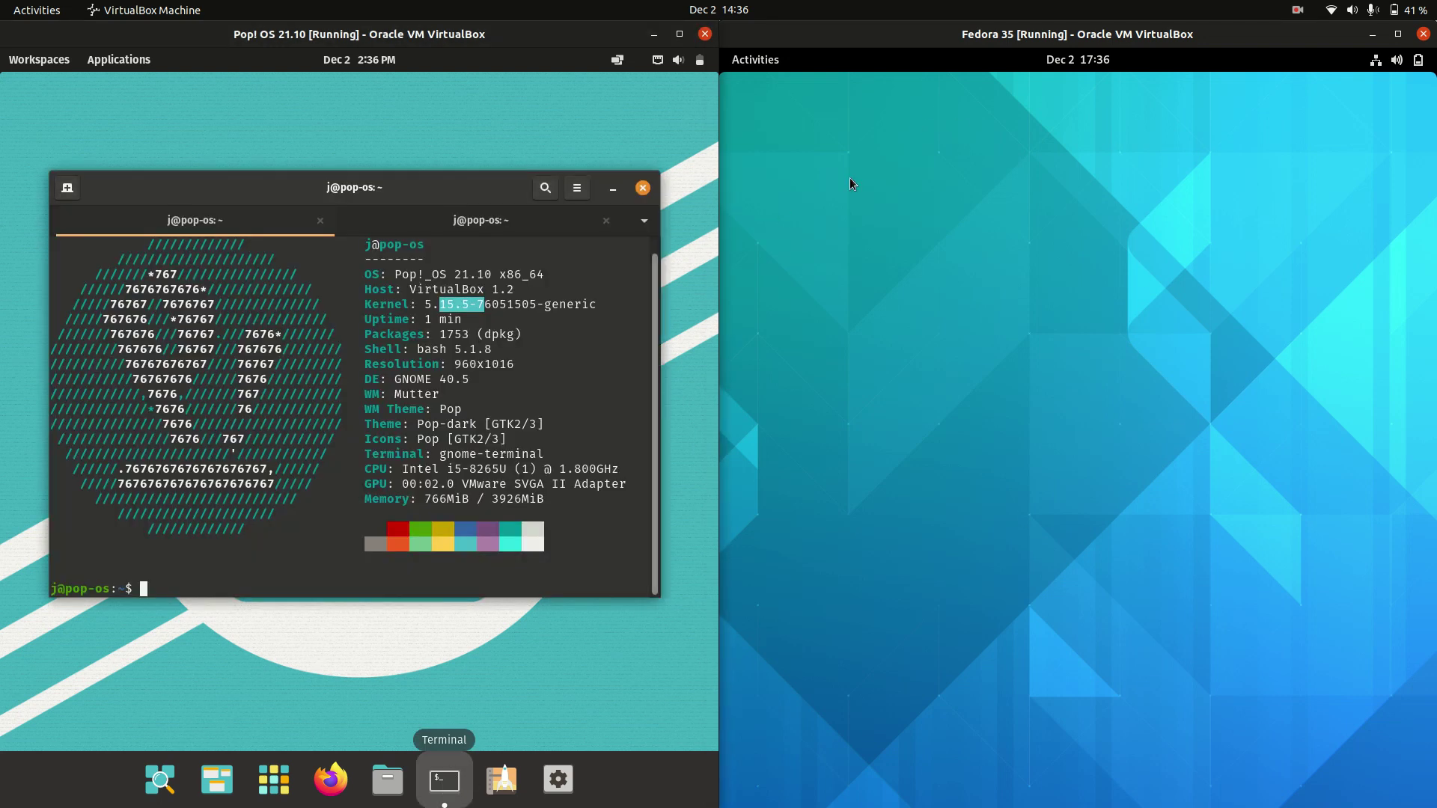
click(750, 59)
click(1100, 749)
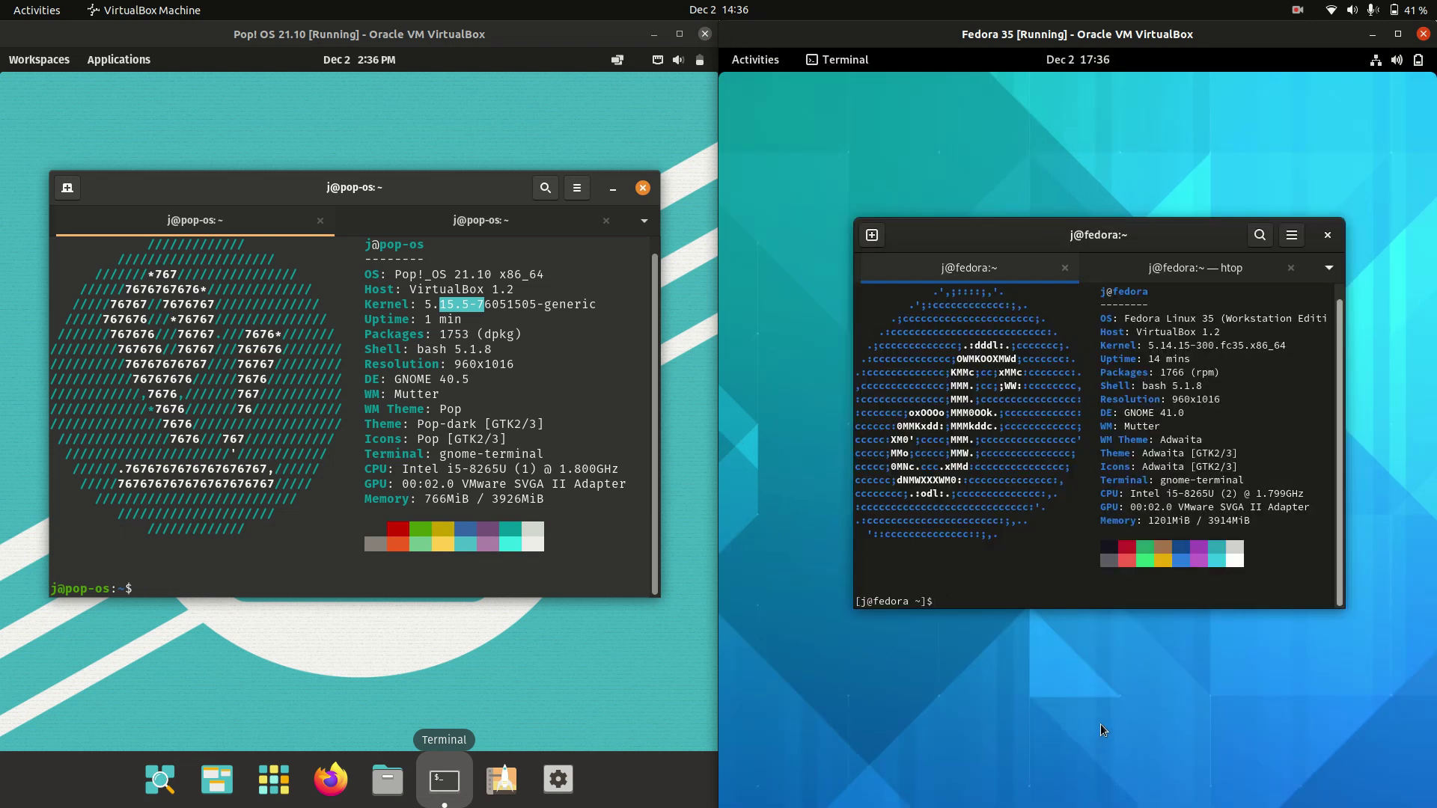
drag(399, 182, 407, 189)
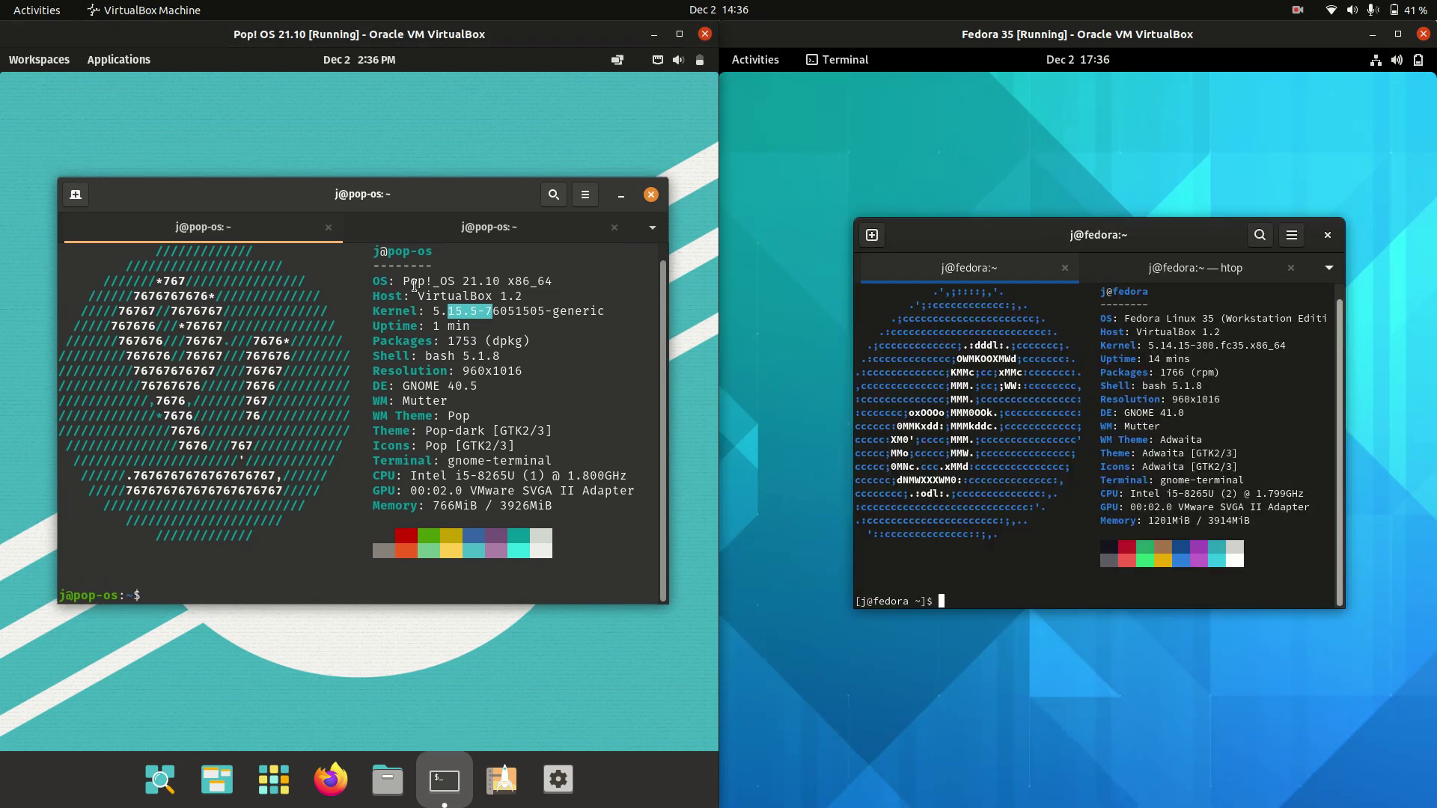
- Highlight the OS names and the GNOME DE entries in both neofetch outputs, then minimize the Pop!_OS terminal
click(1120, 286)
drag(1139, 319, 1244, 320)
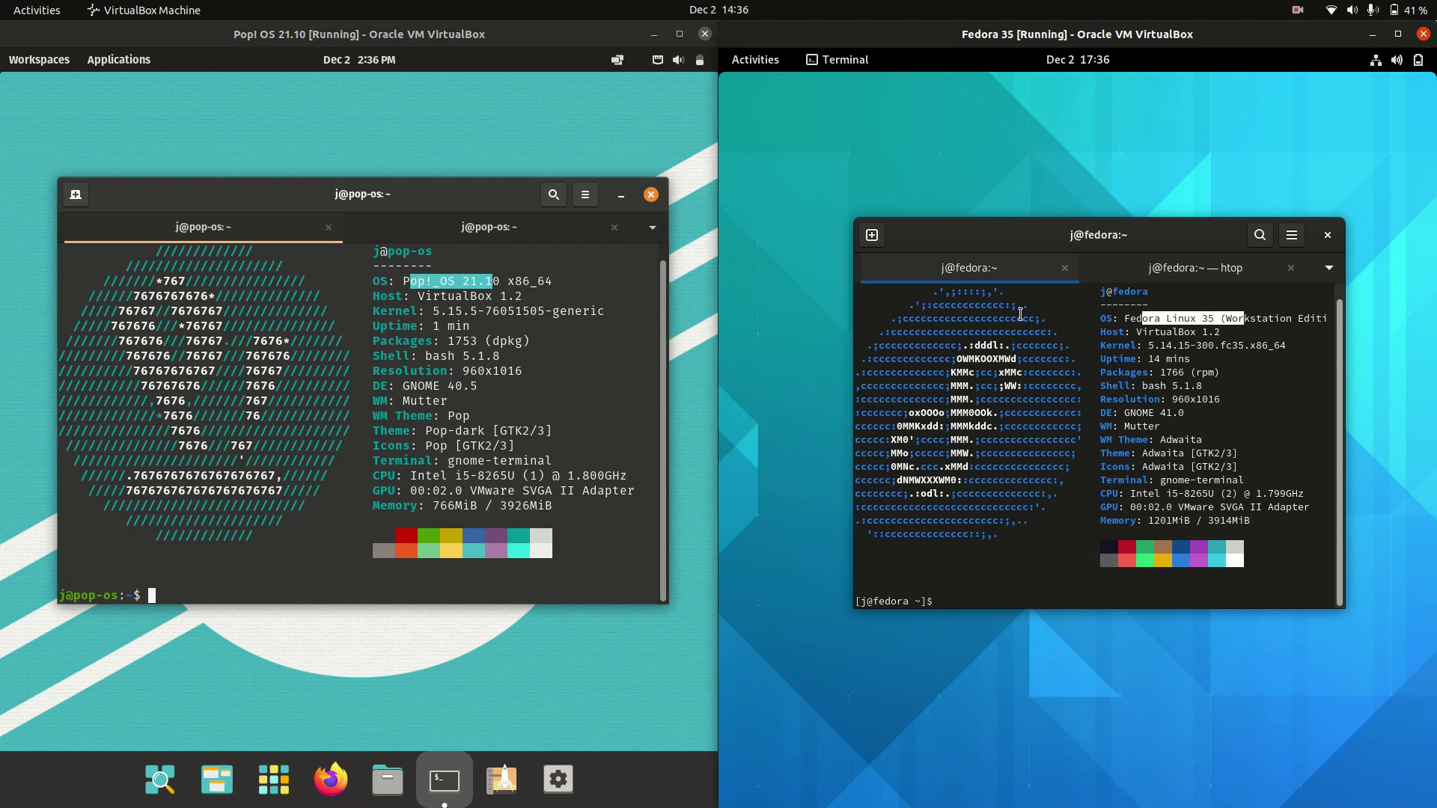
click(387, 778)
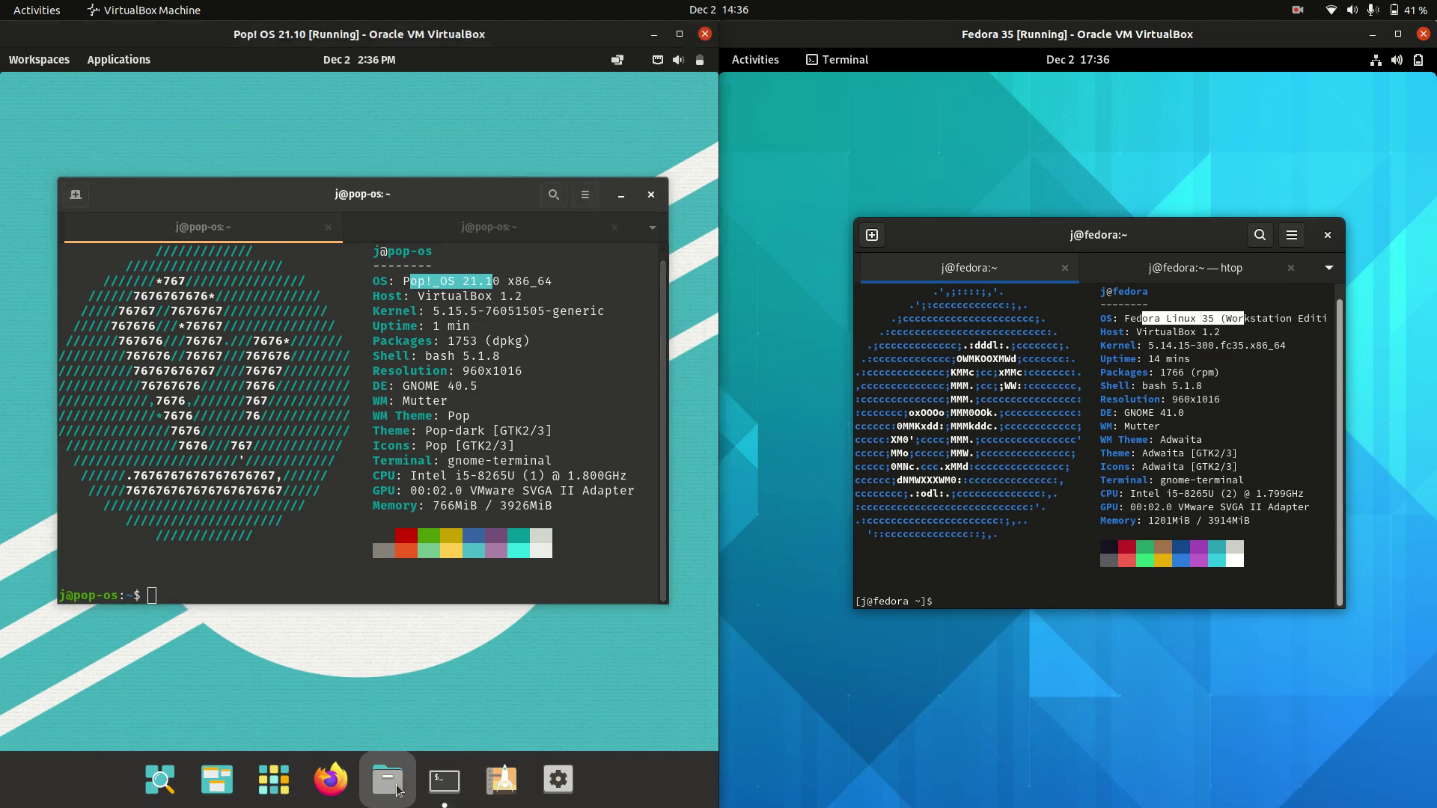
click(686, 126)
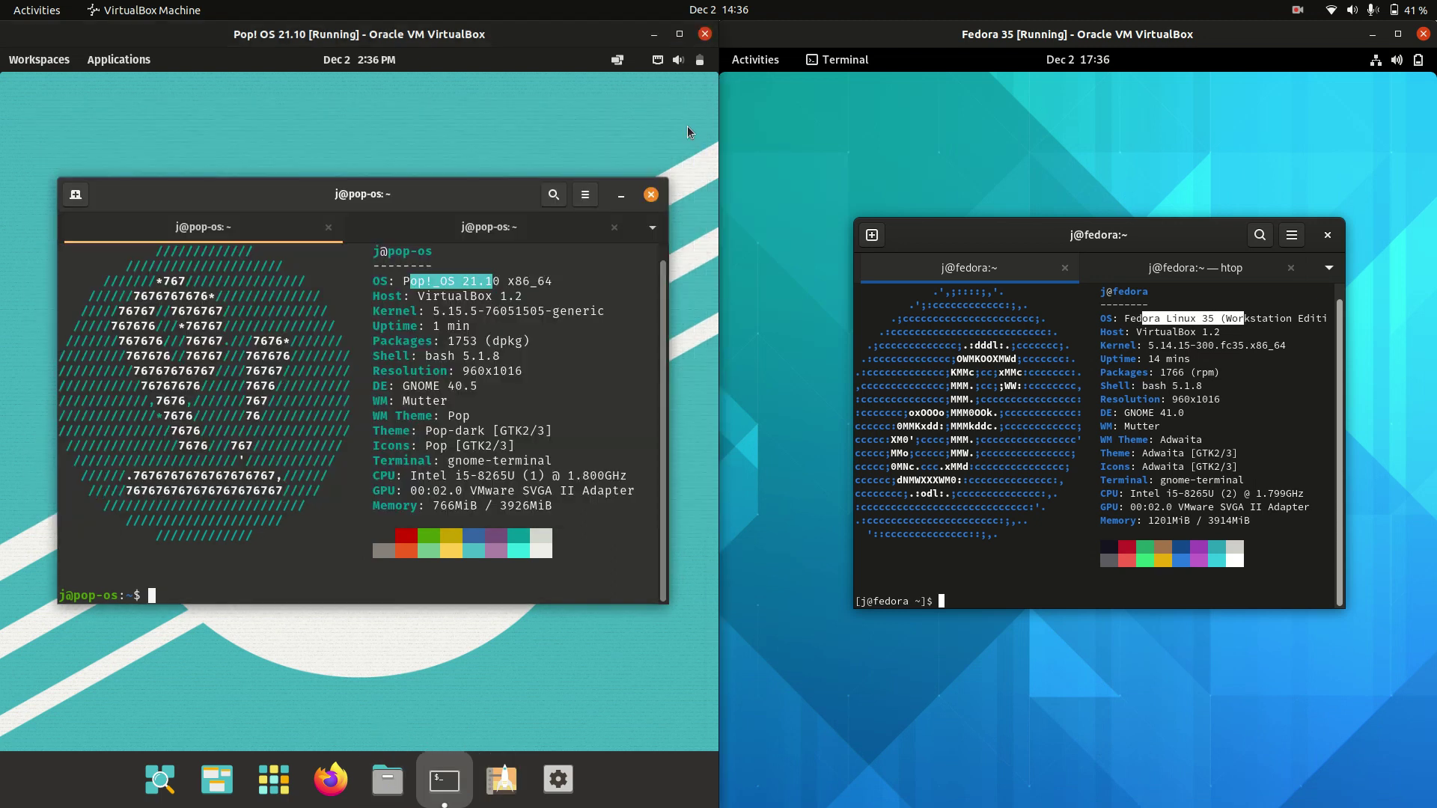
drag(395, 386, 451, 384)
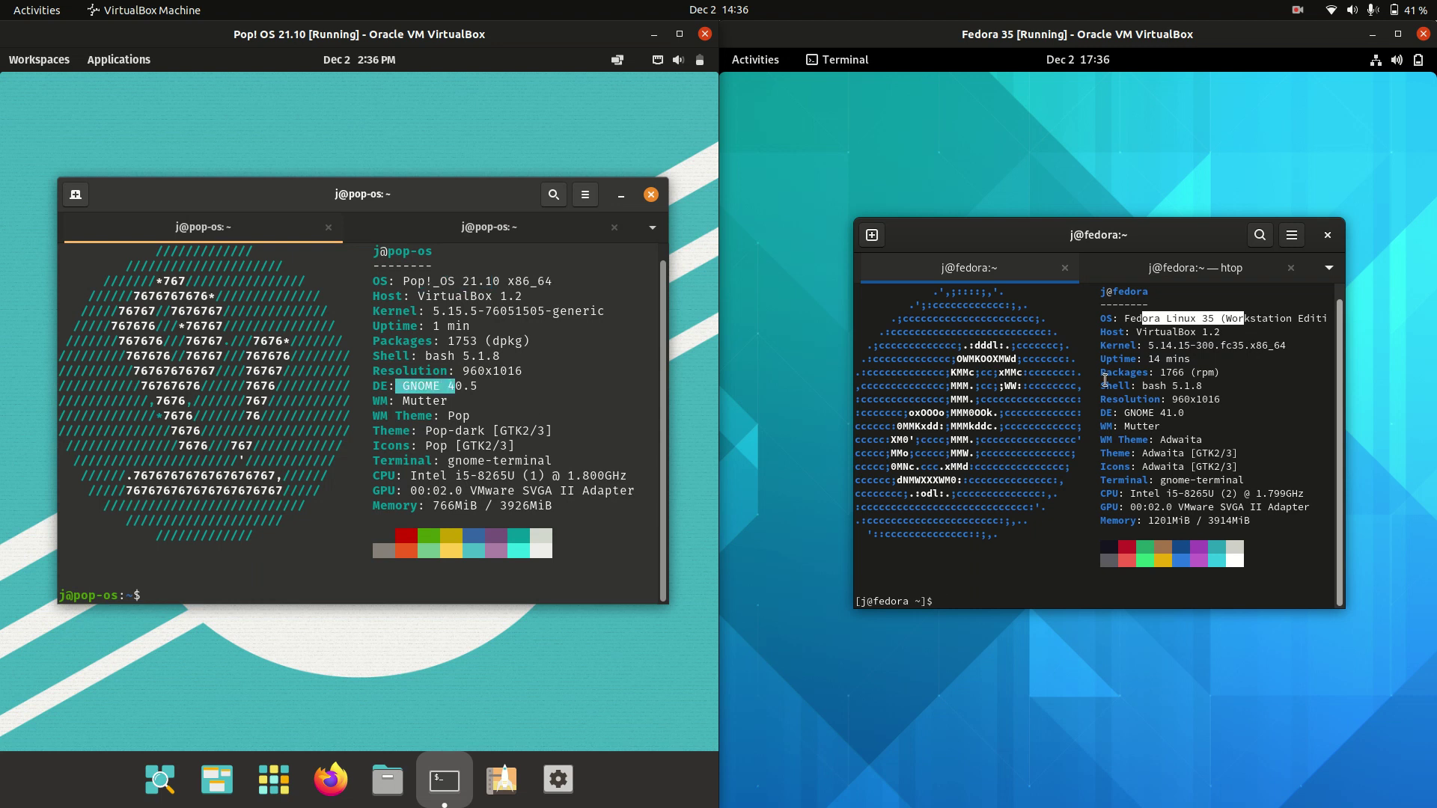
drag(1132, 412, 1158, 412)
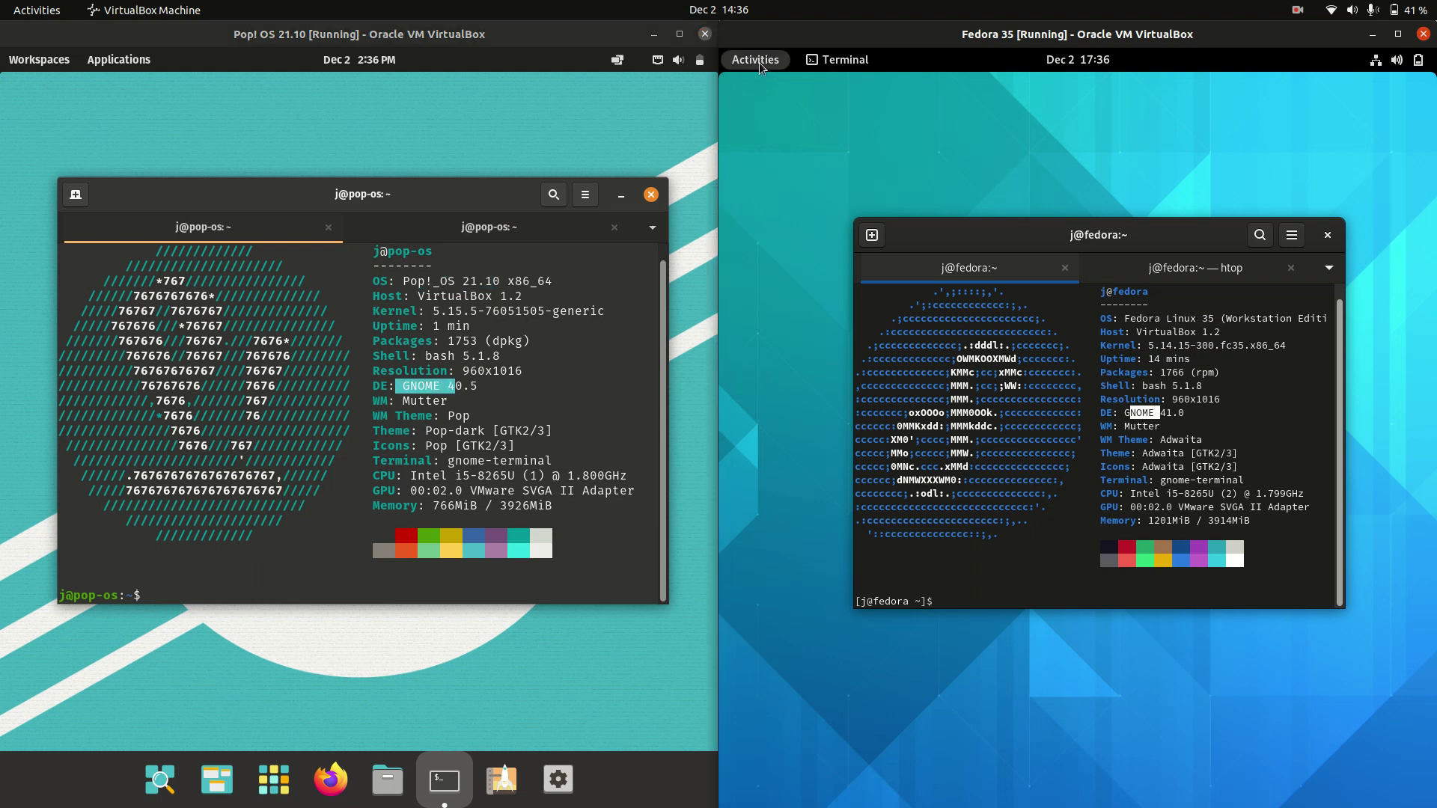
- Minimize the Pop!_OS terminal and open the Pop!_OS Workspaces overview
click(619, 194)
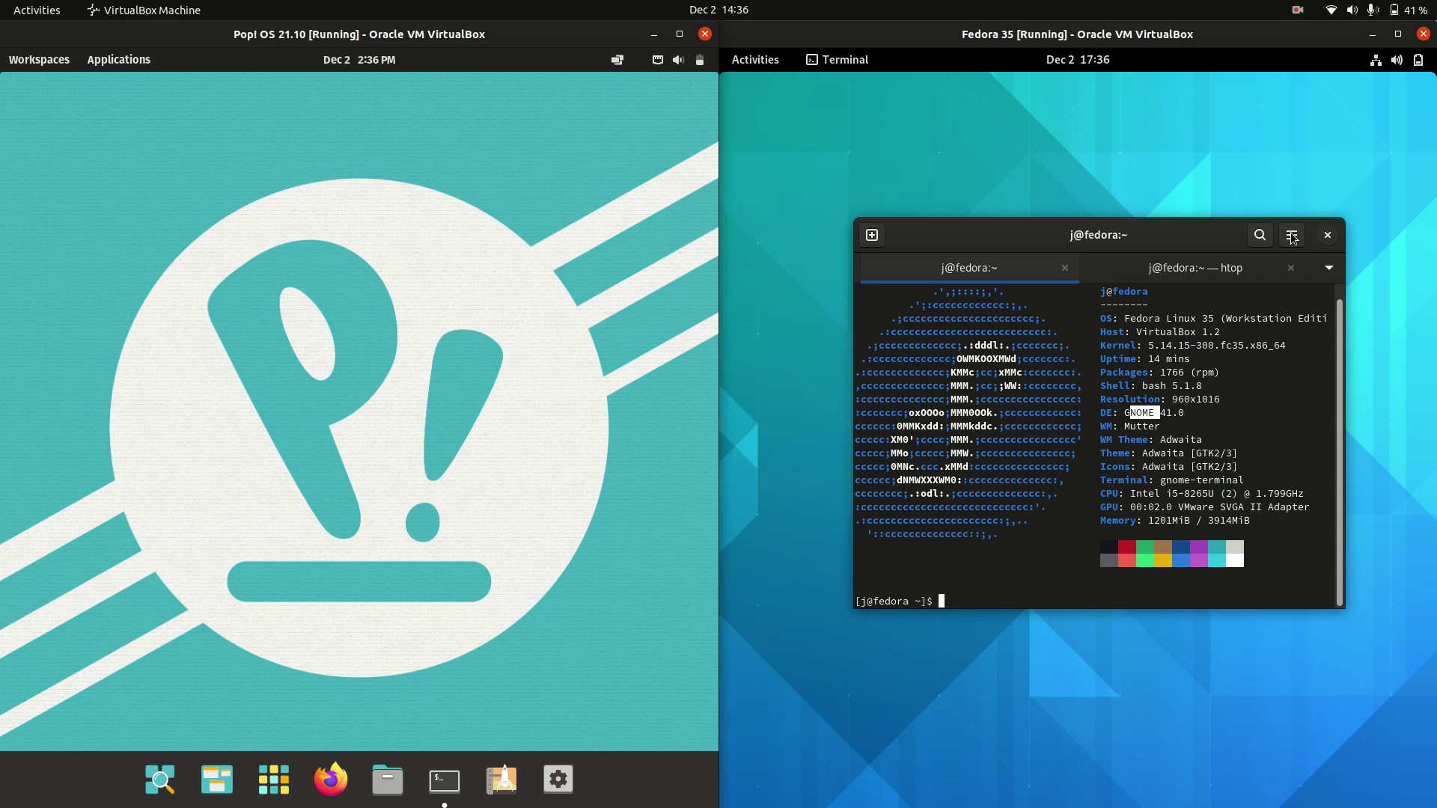
click(861, 60)
click(755, 59)
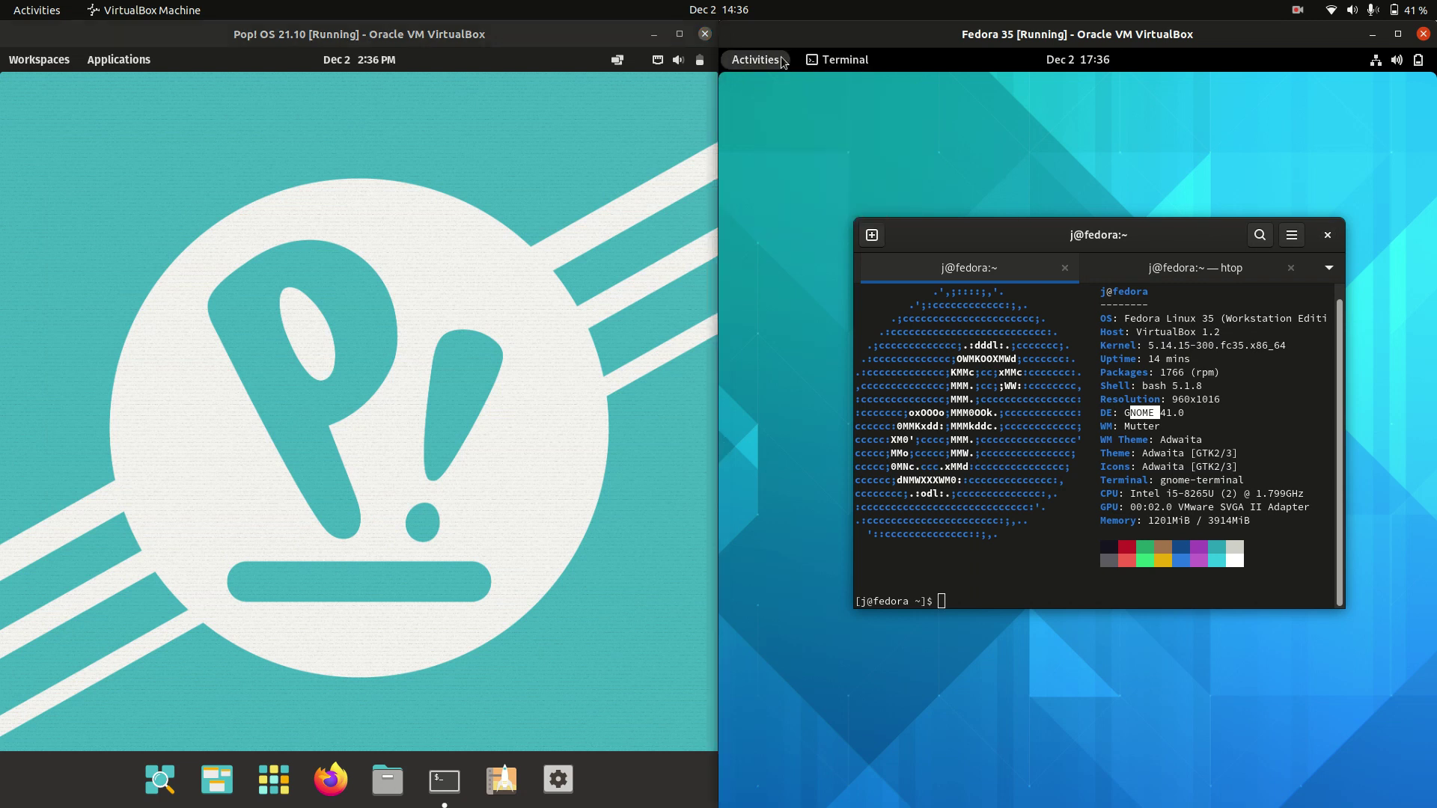
click(39, 59)
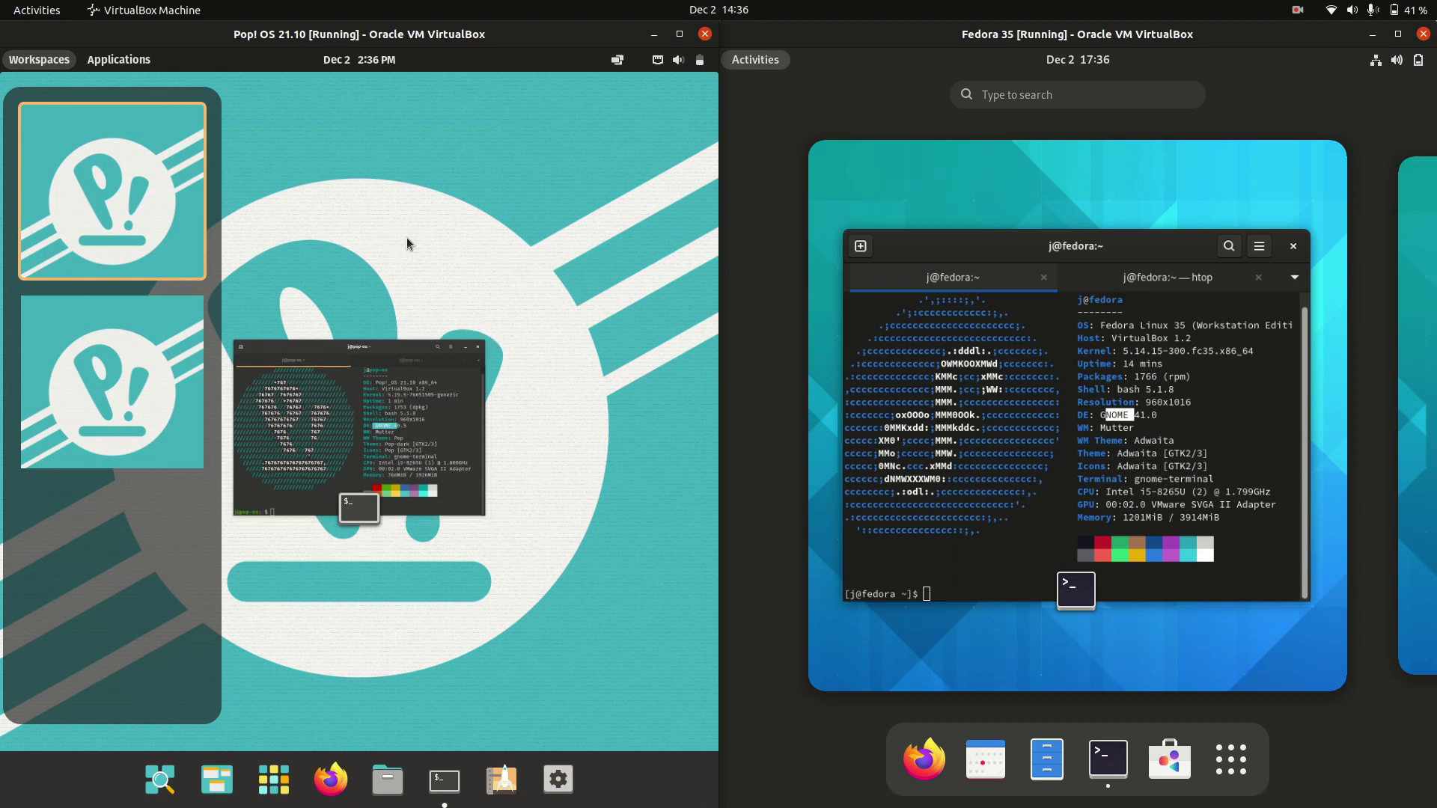
- Reopen Fedora's Activities overview and show its application grid
click(755, 62)
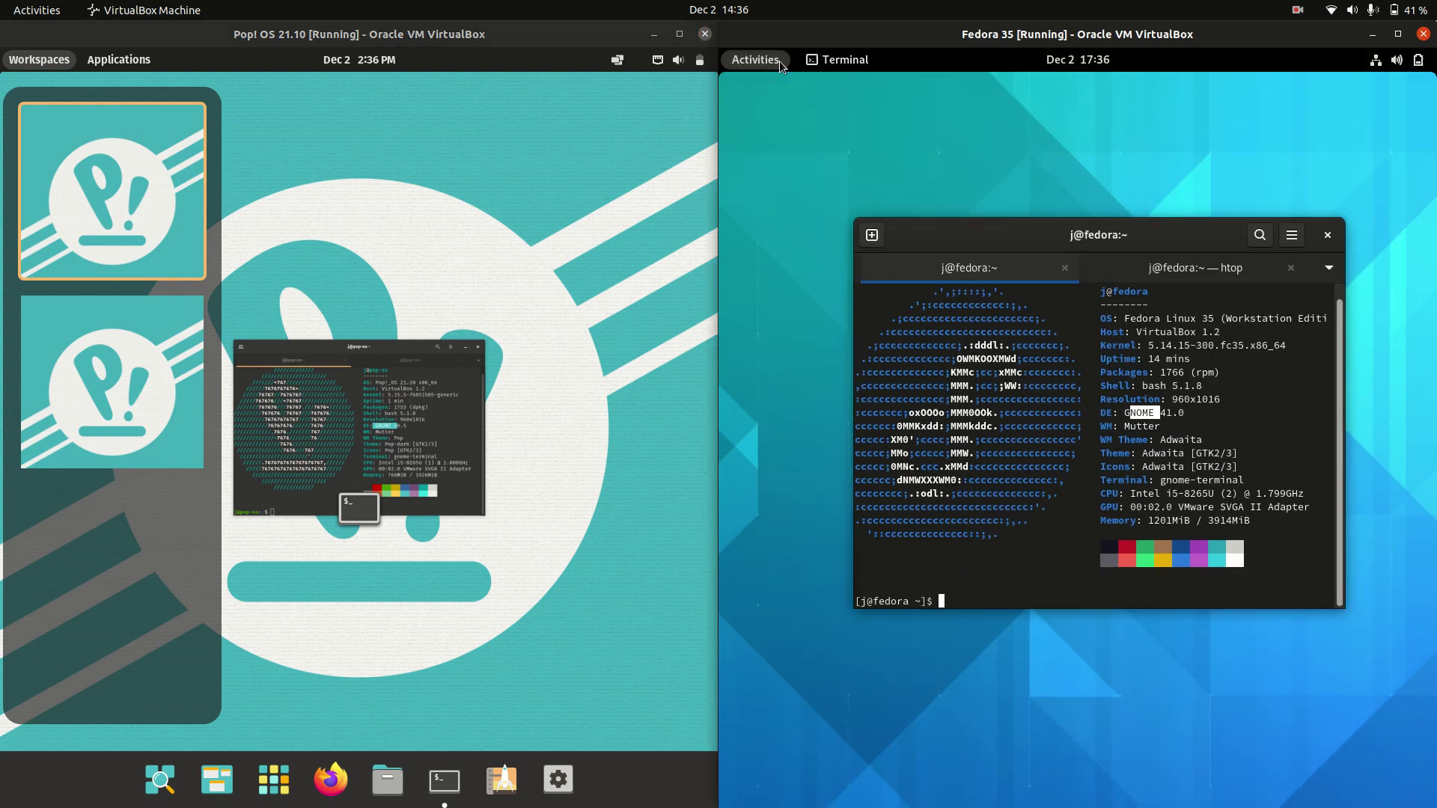
click(755, 60)
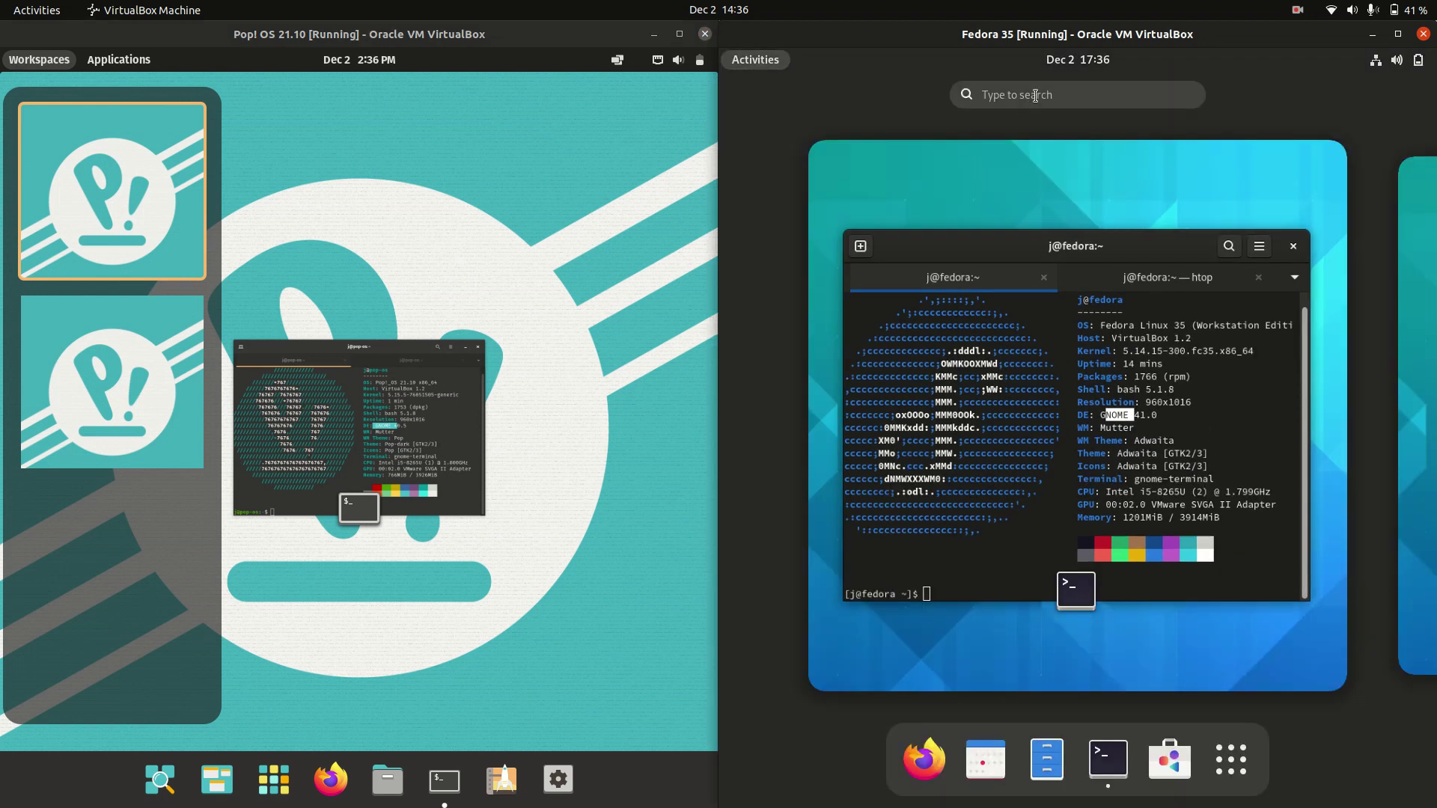
click(1228, 756)
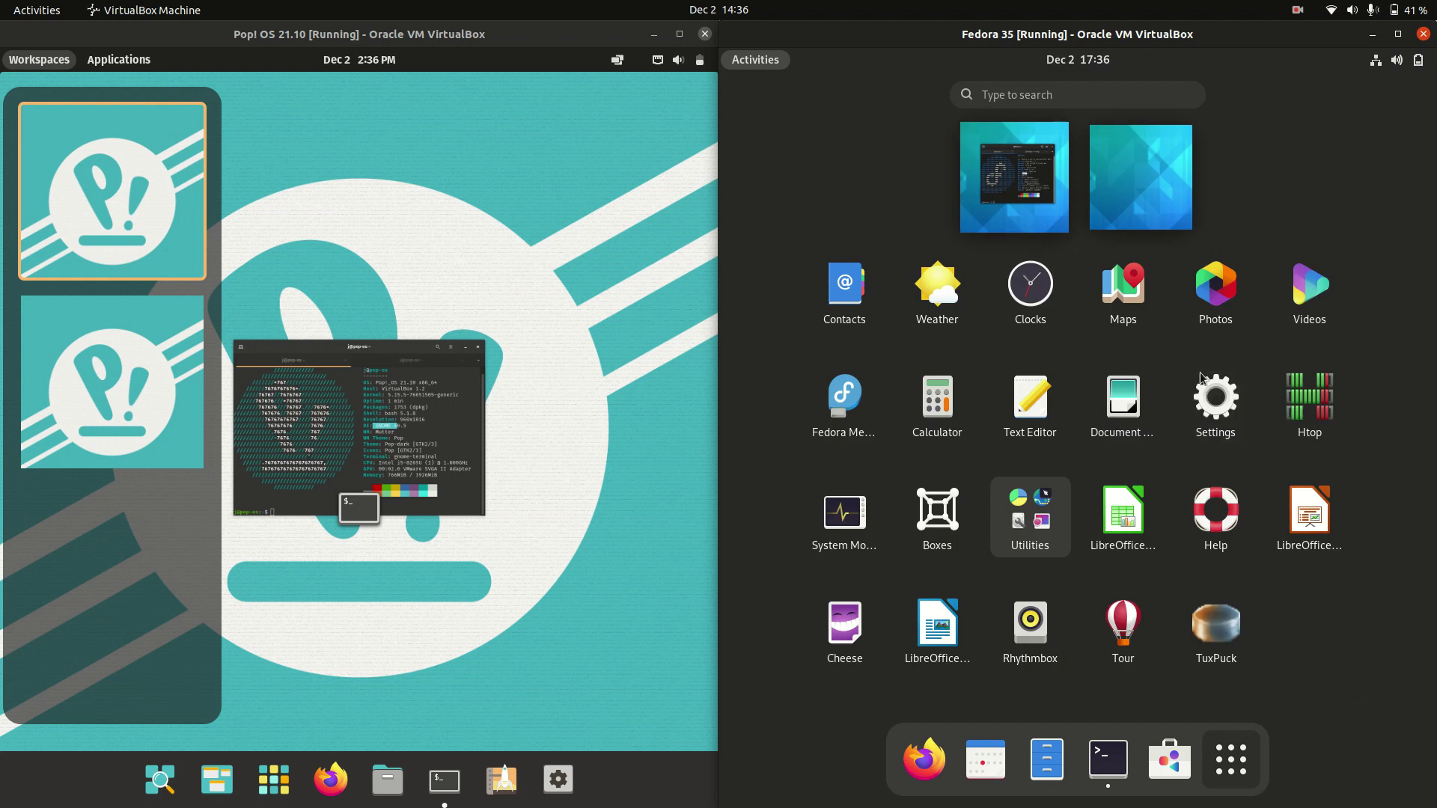
click(438, 256)
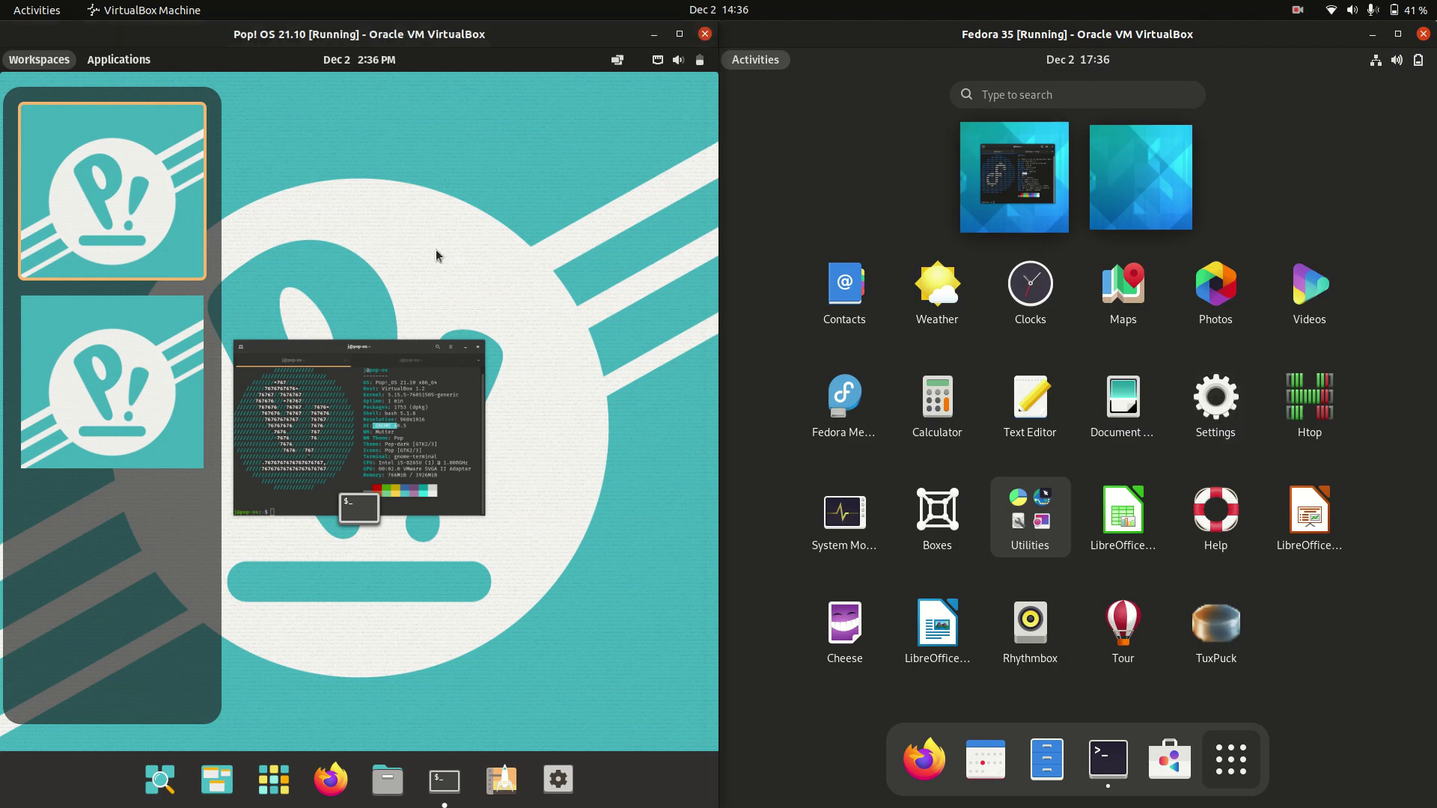
- Search 'li' in the Pop!_OS application library, then close the library and the overview
click(116, 59)
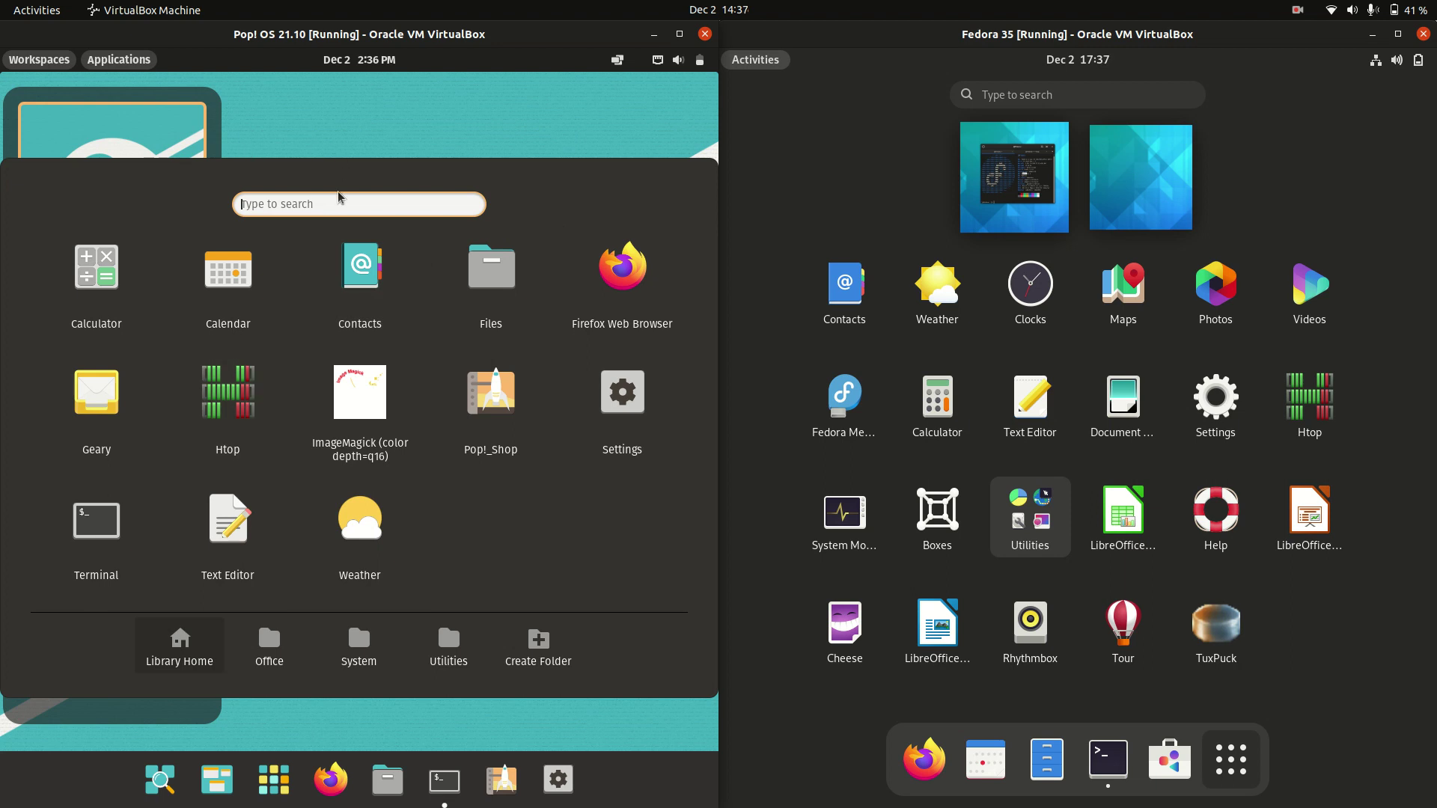
text(li)
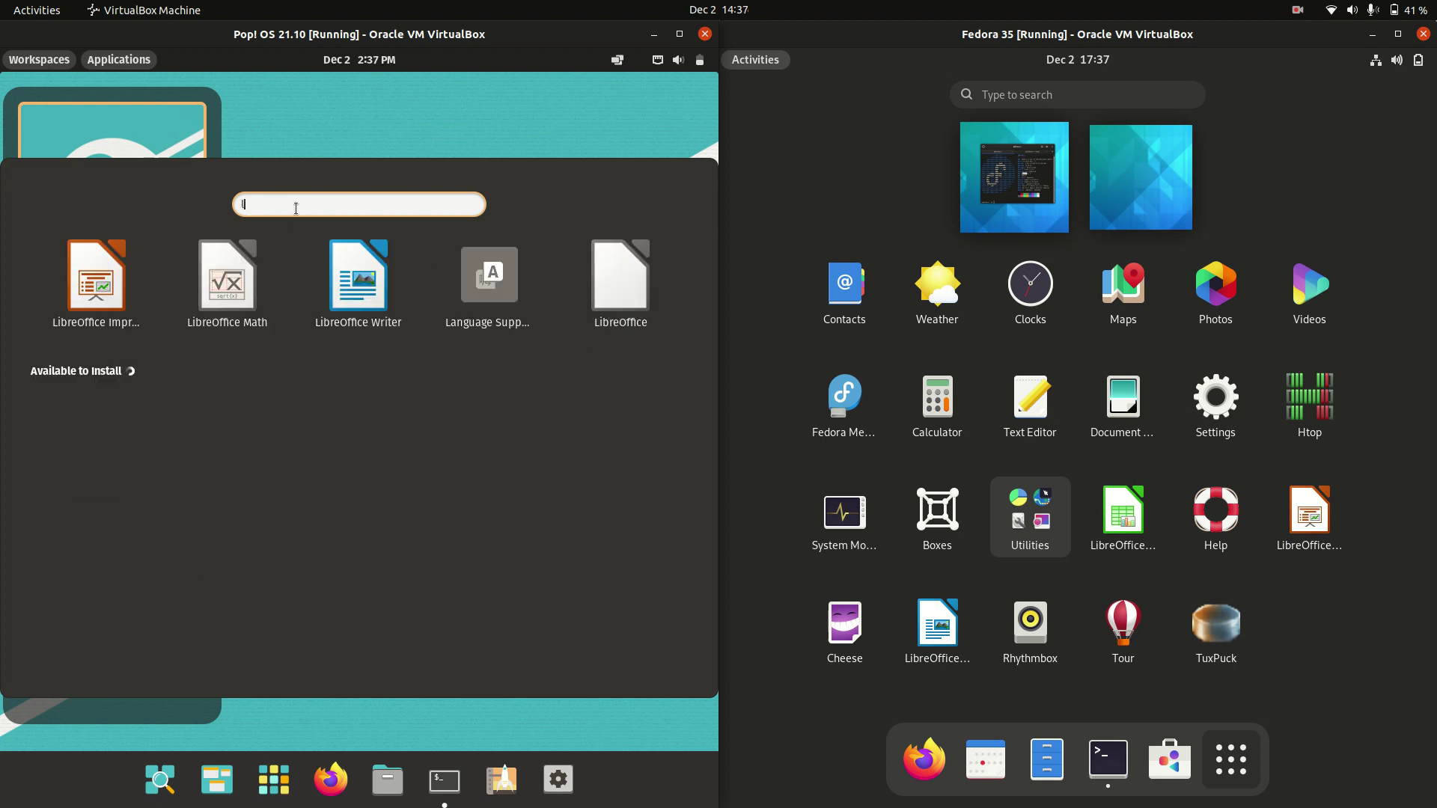
click(416, 90)
click(146, 785)
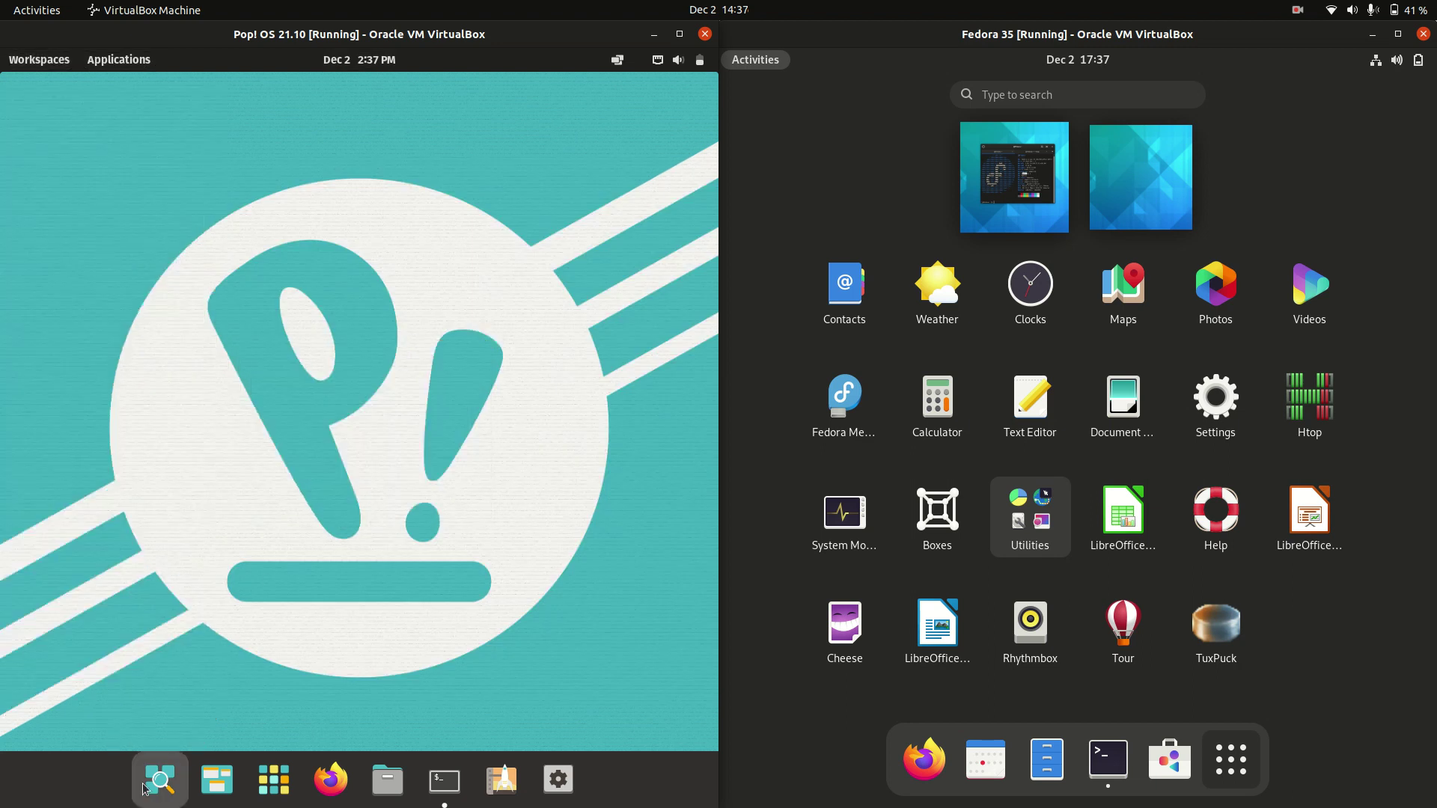
- Search 'offic' in the Pop!_OS launcher, dismiss it, and return Fedora to its terminal
click(146, 786)
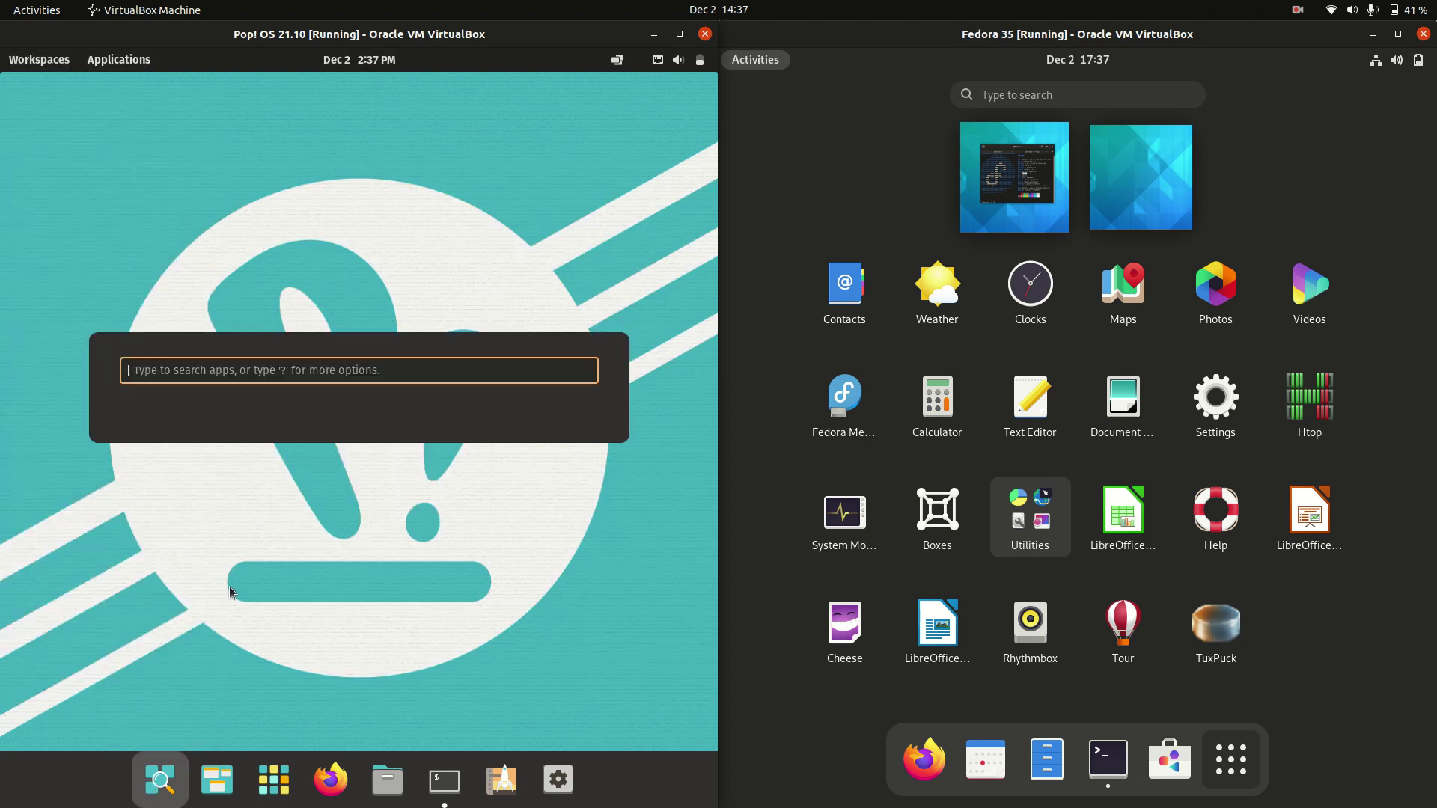
text(offic)
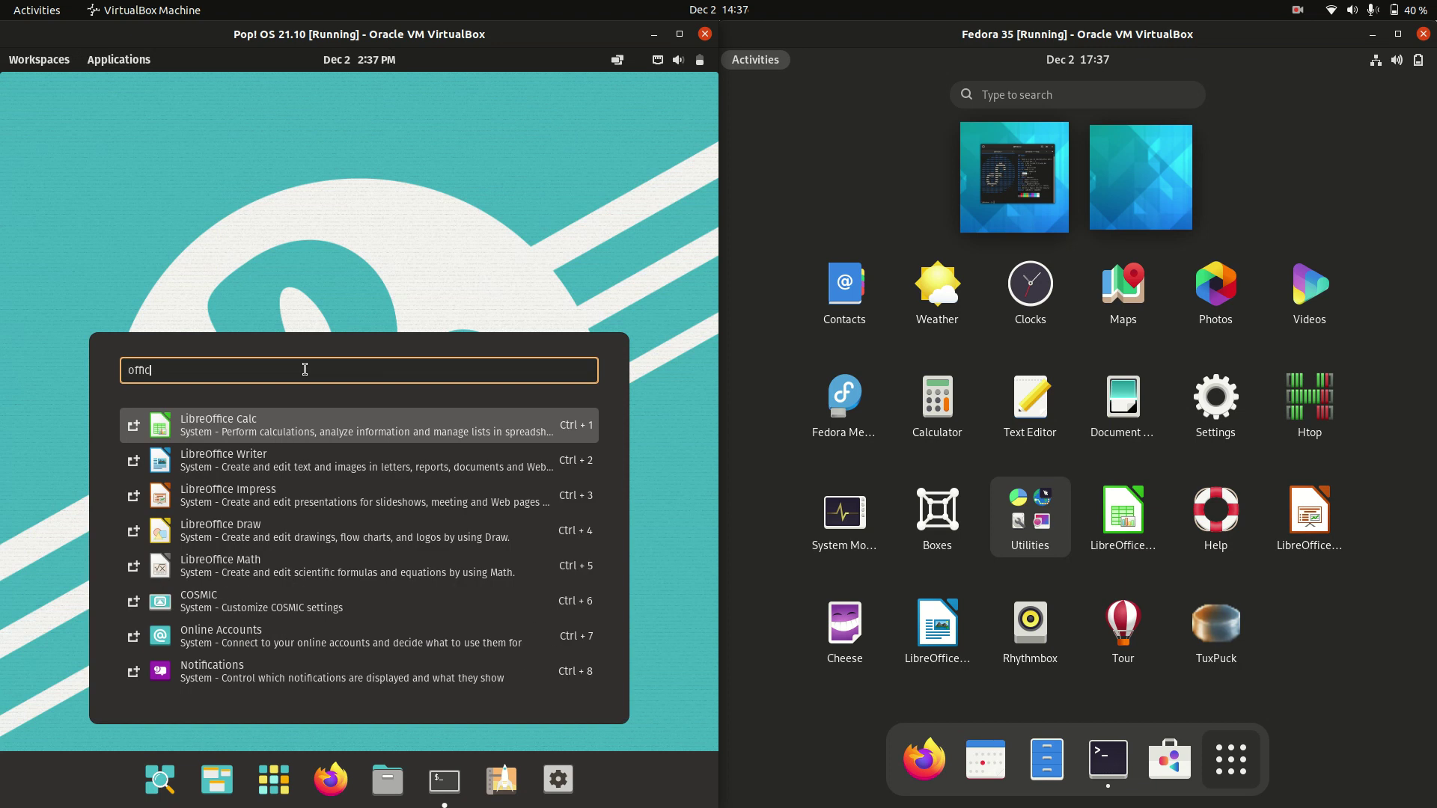
key(Escape)
click(801, 160)
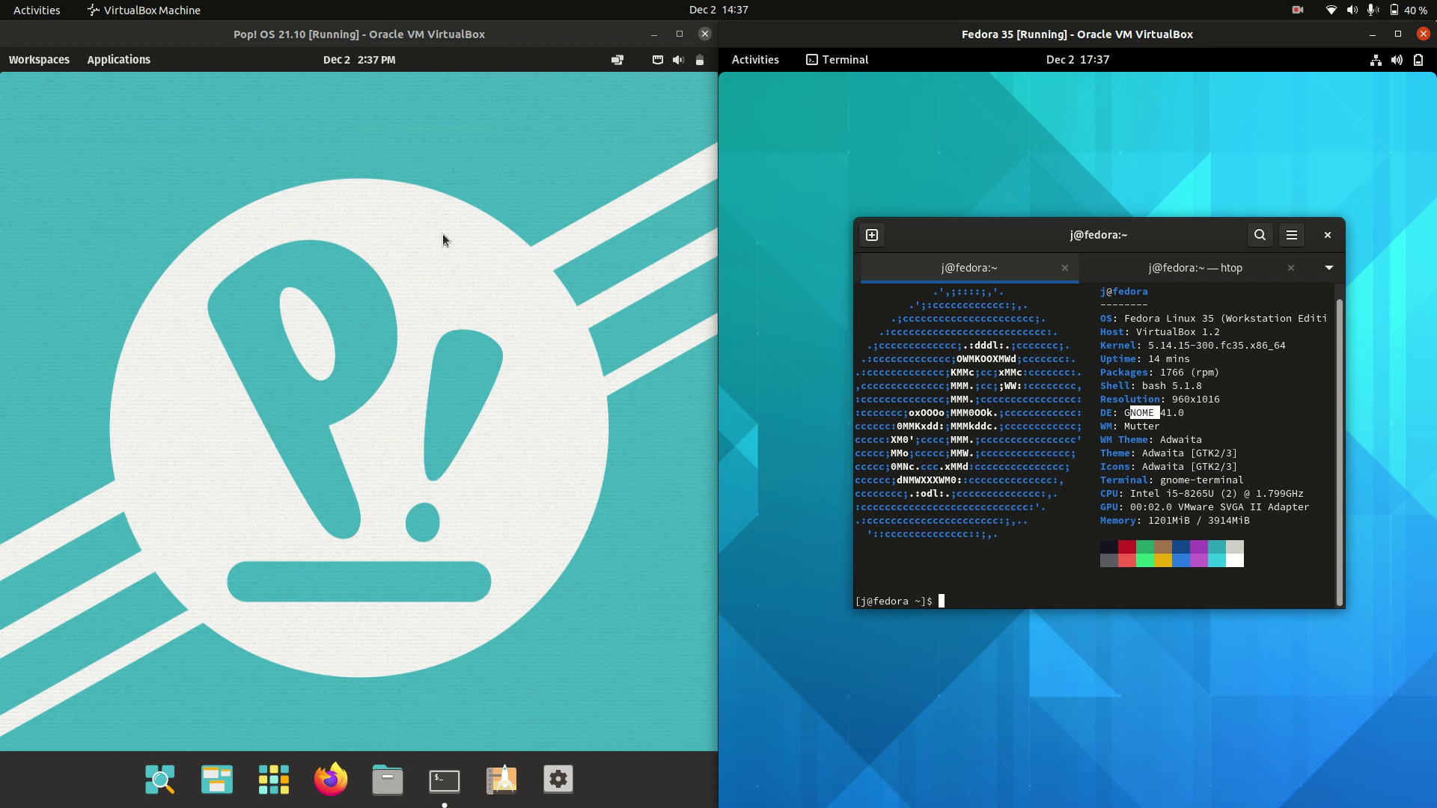
- Open GNOME Files at Home in both Pop!_OS and Fedora, moving Fedora's window lower
click(387, 779)
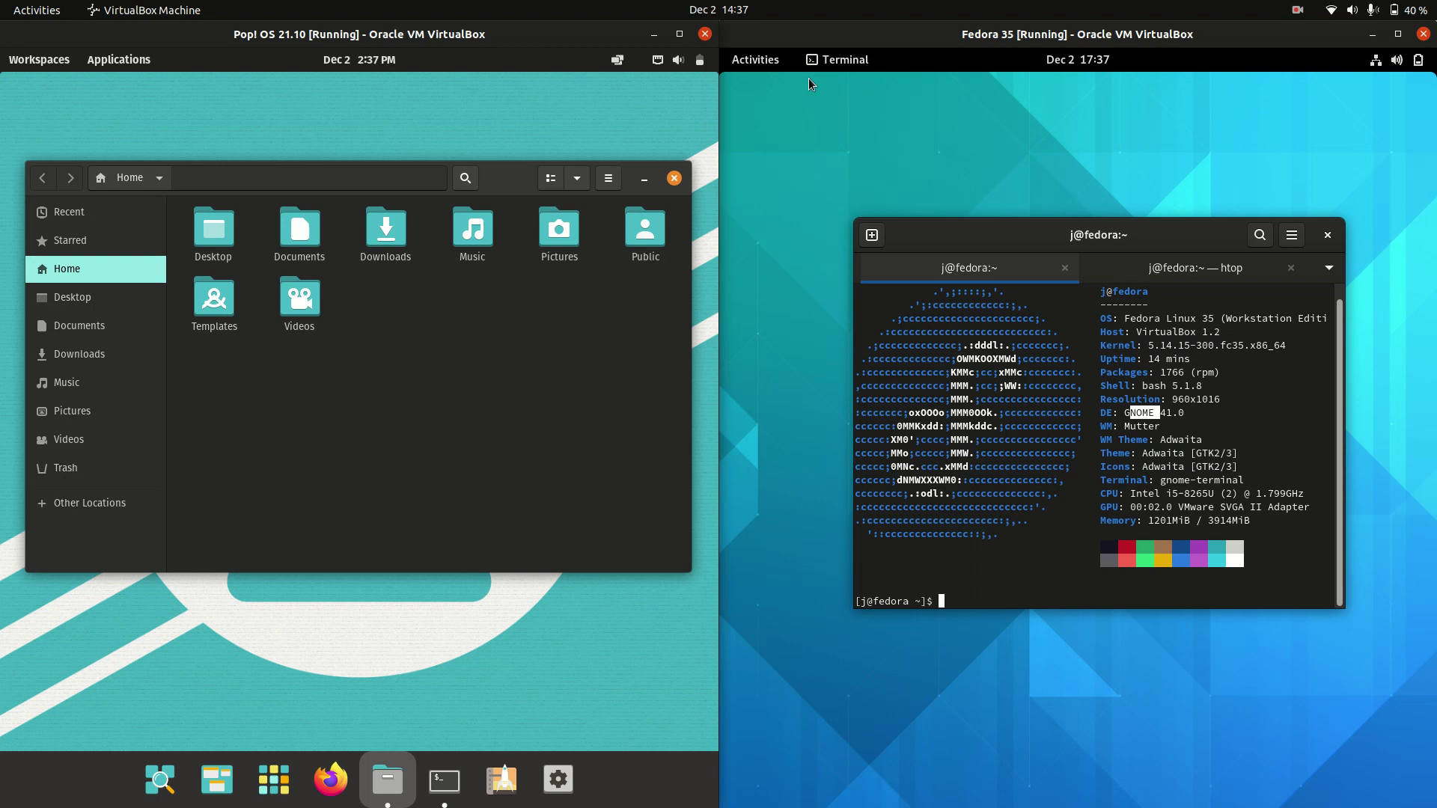
click(770, 63)
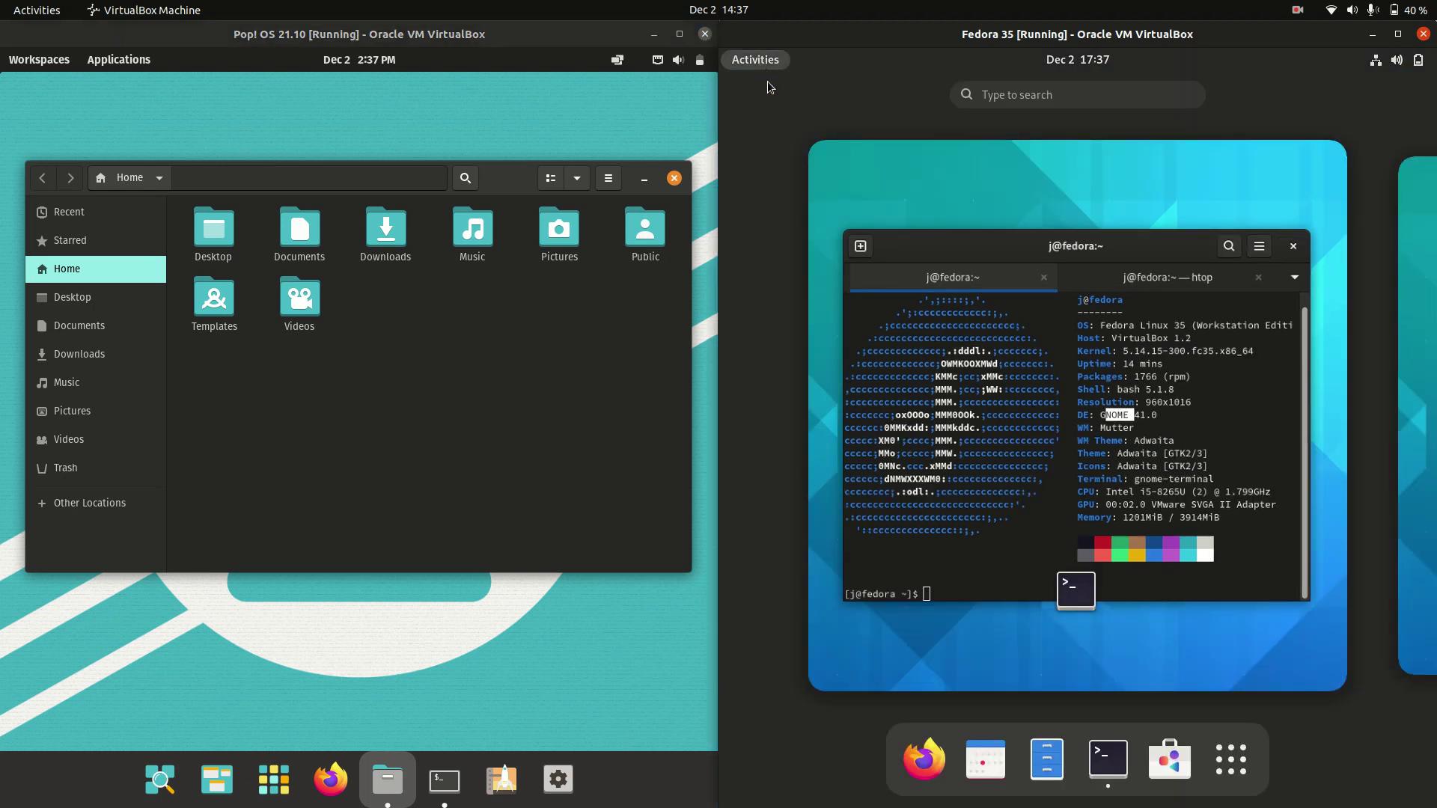
click(1059, 750)
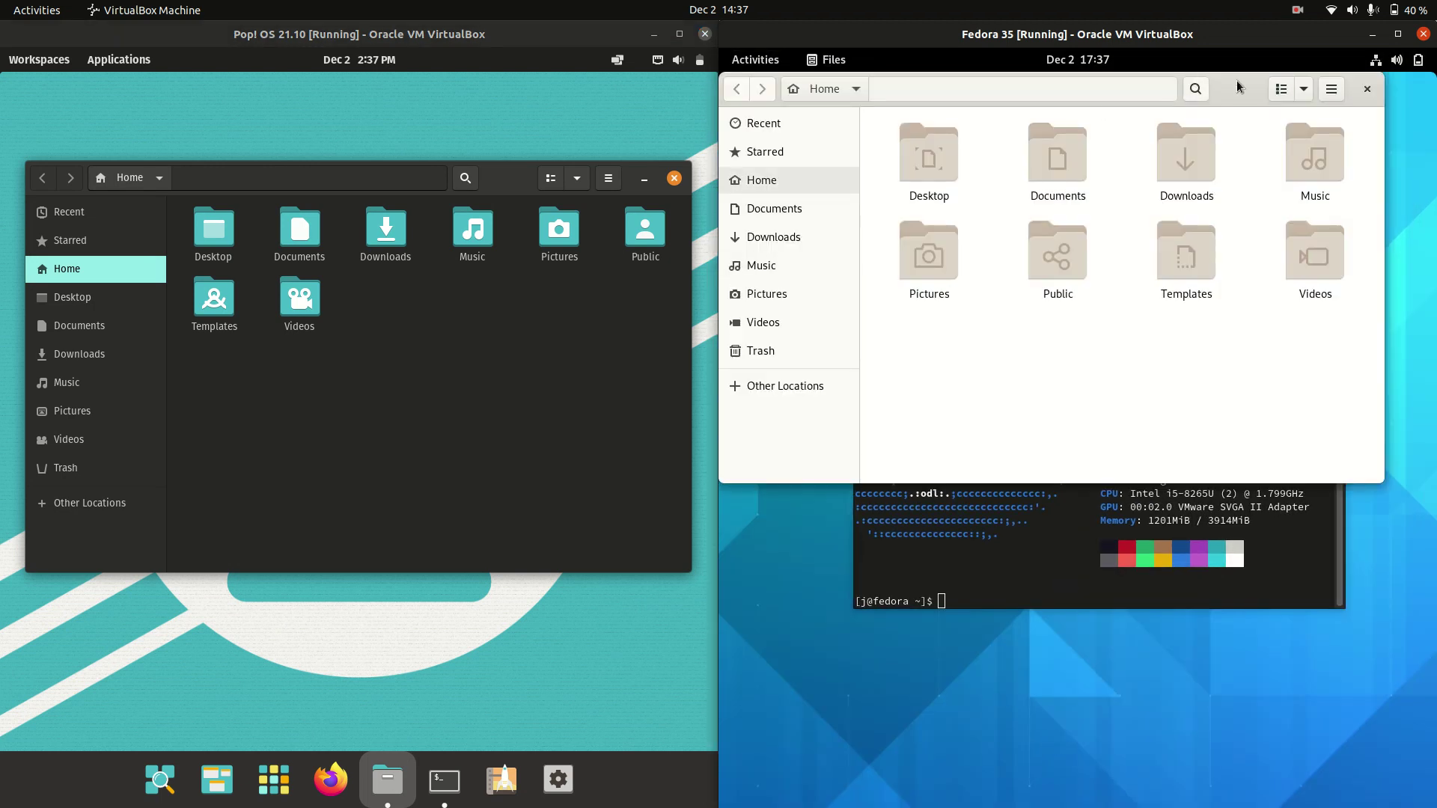
drag(1236, 79, 1259, 235)
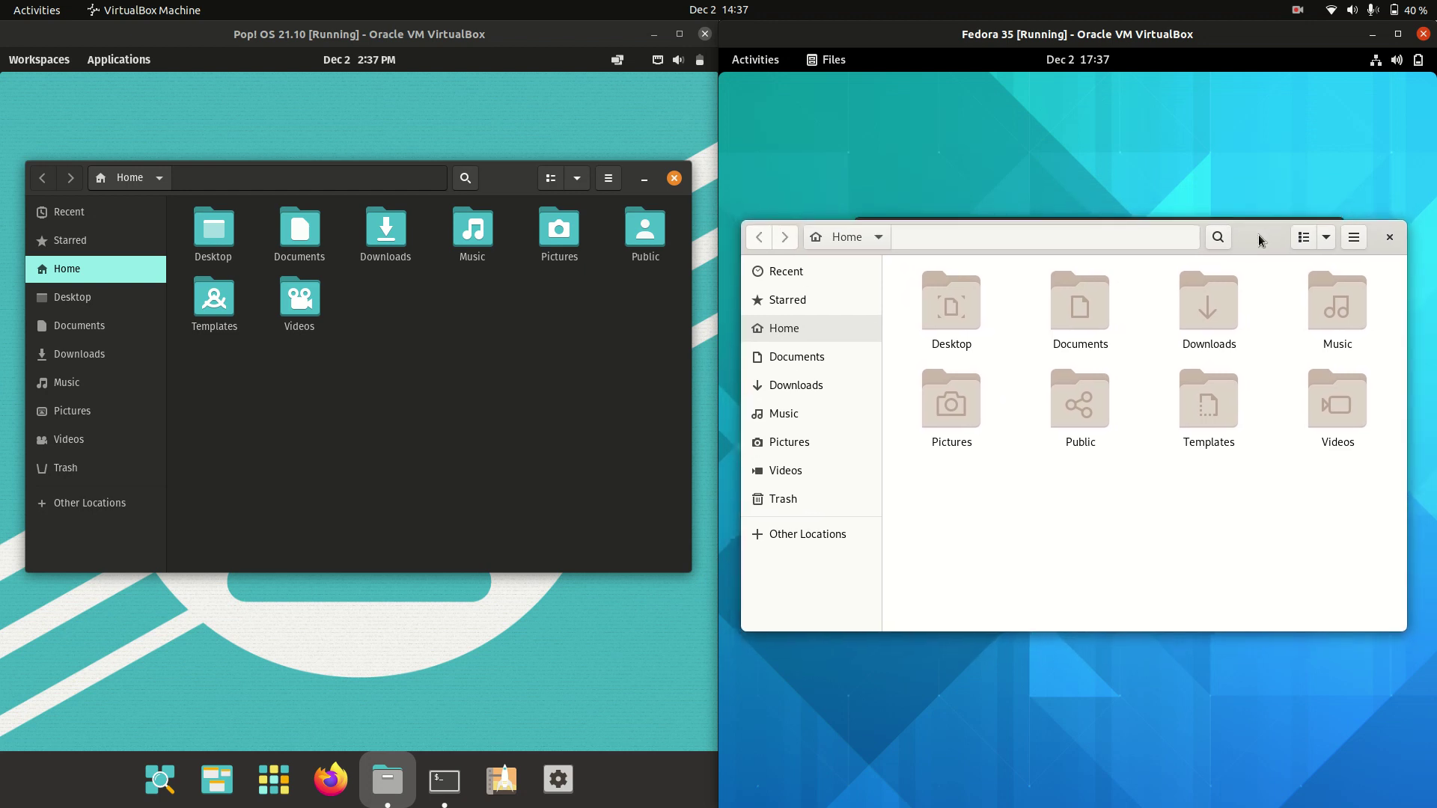
- Compare the Files background context menus in both guests while adjusting window positions
right_click(1152, 464)
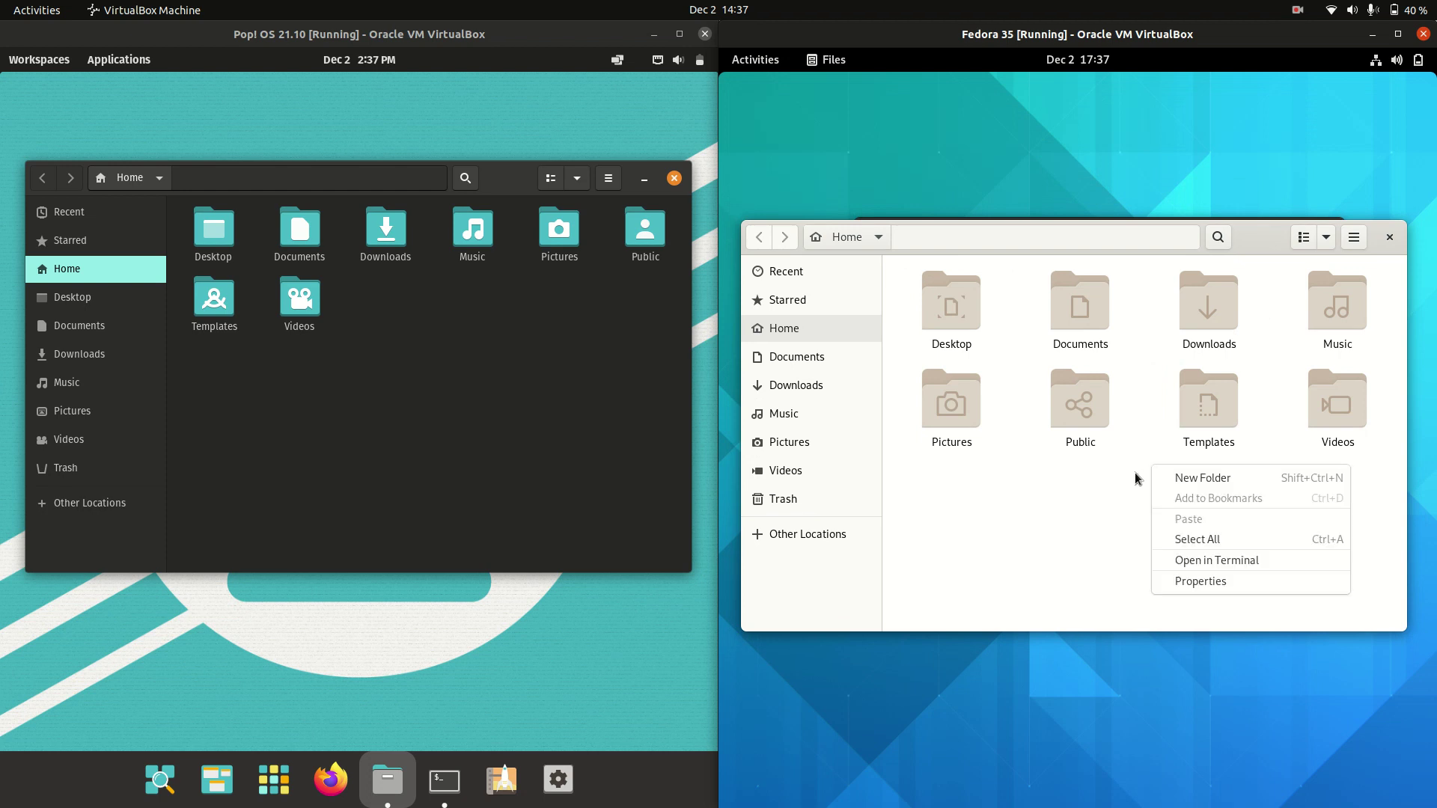
click(1080, 504)
drag(1279, 255, 1261, 228)
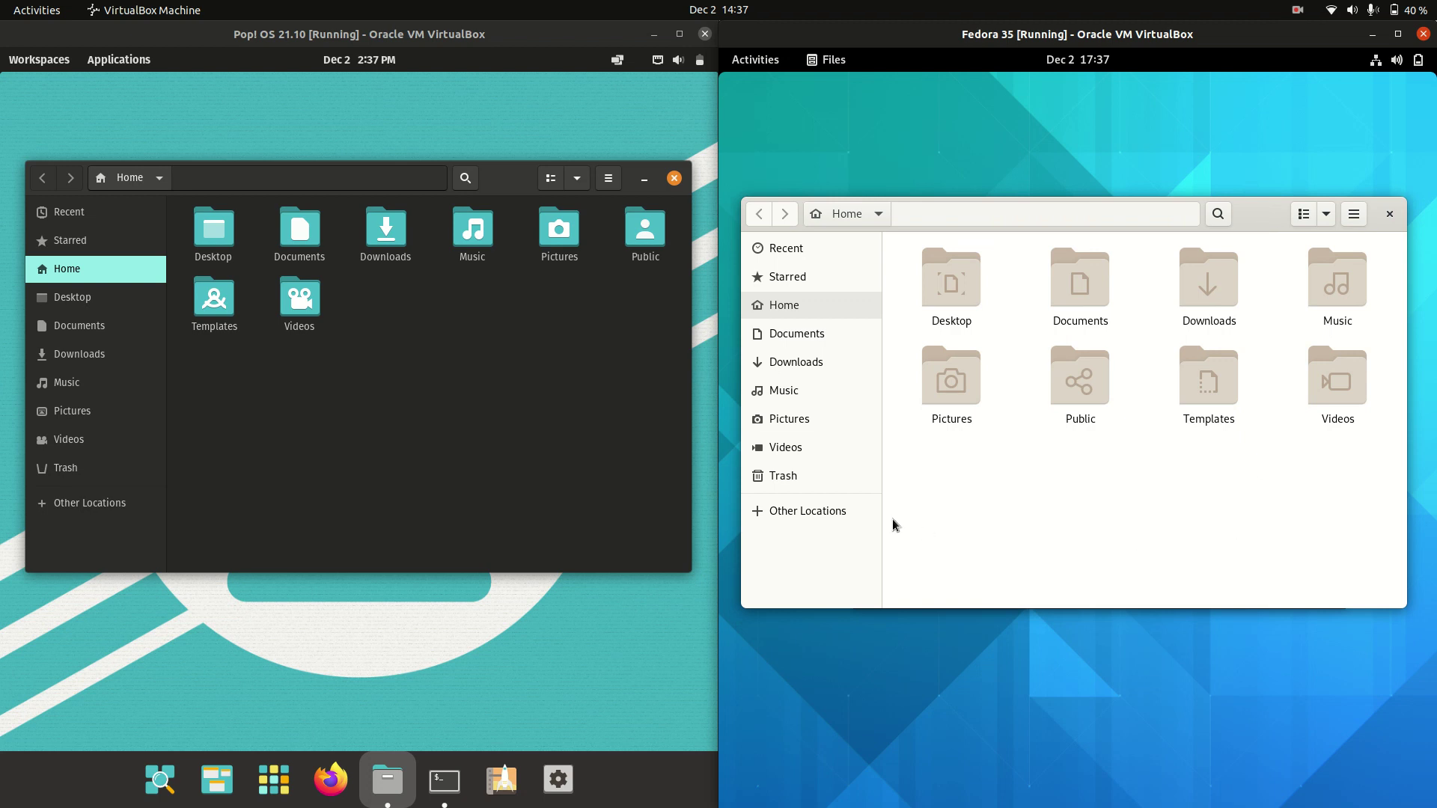
right_click(394, 321)
right_click(1161, 464)
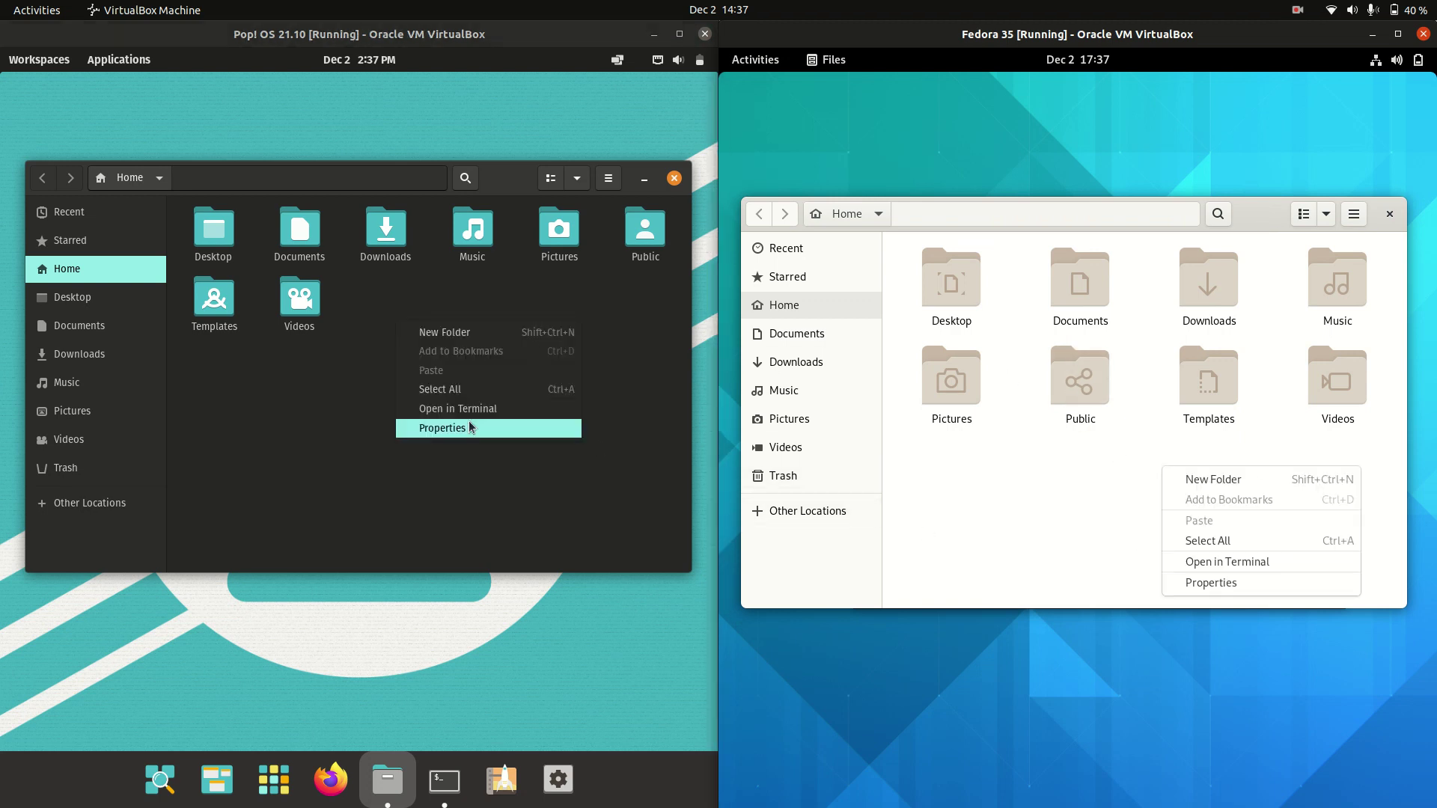
click(343, 366)
drag(500, 175, 527, 237)
click(1046, 447)
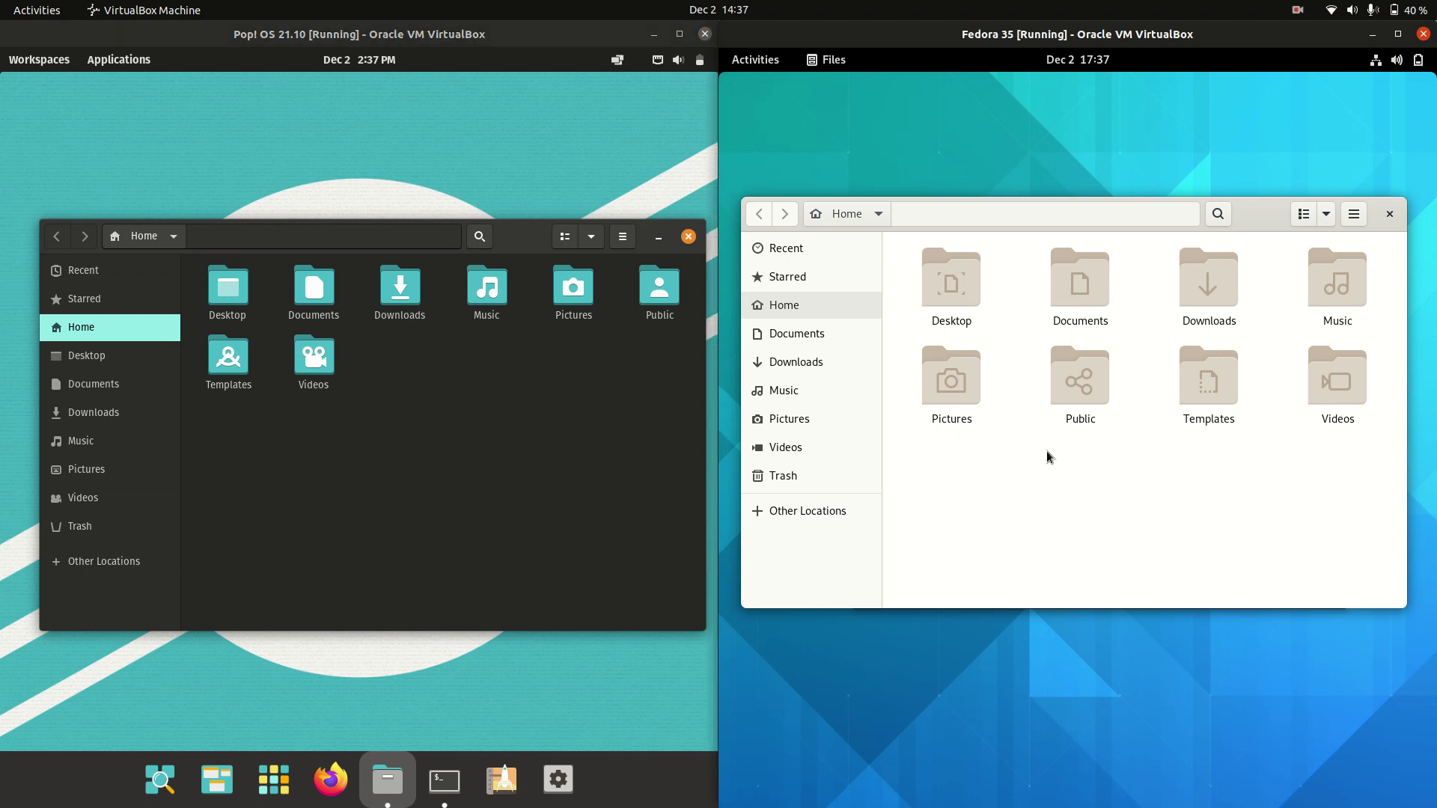
- Open both background context menus again side by side, then dismiss them
right_click(439, 449)
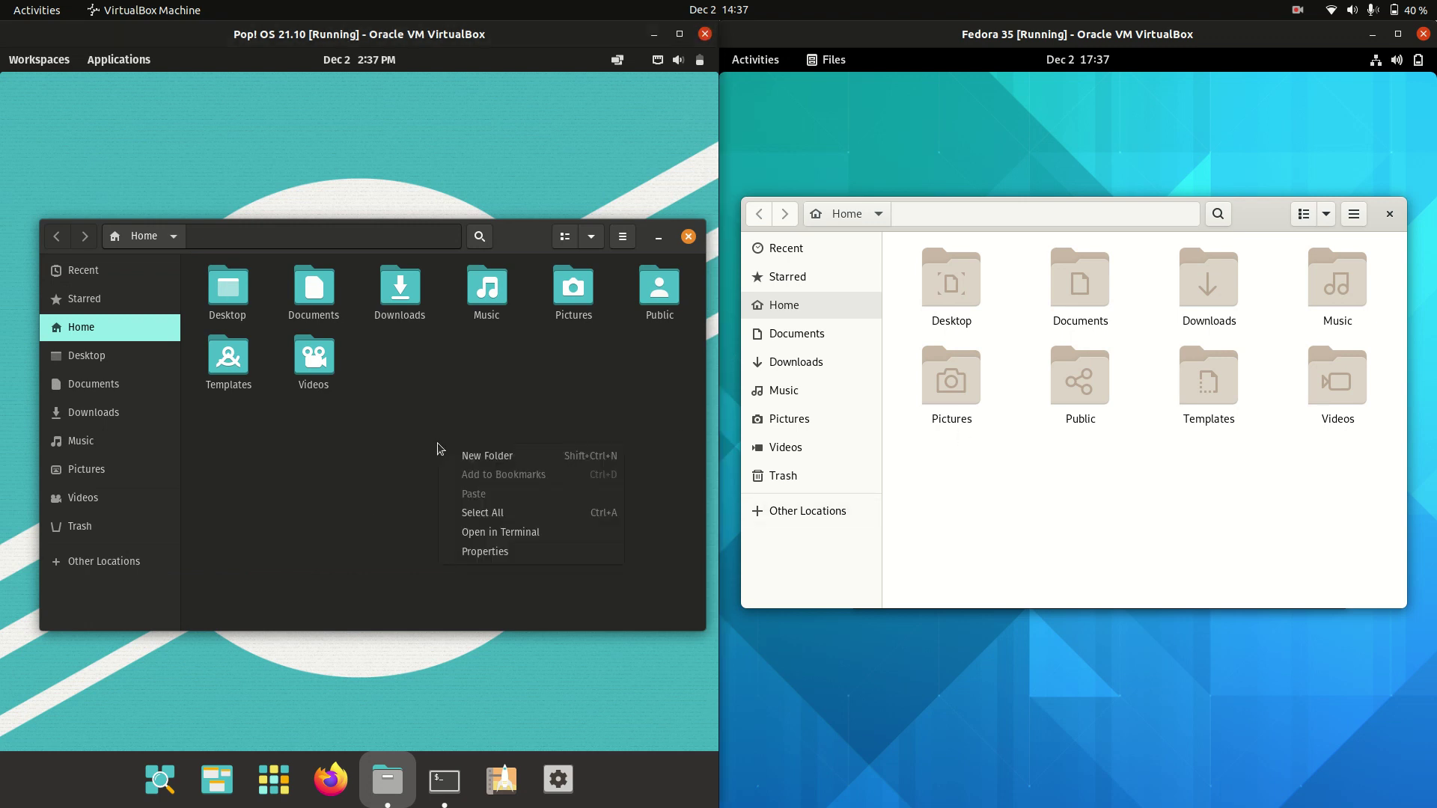
right_click(1187, 482)
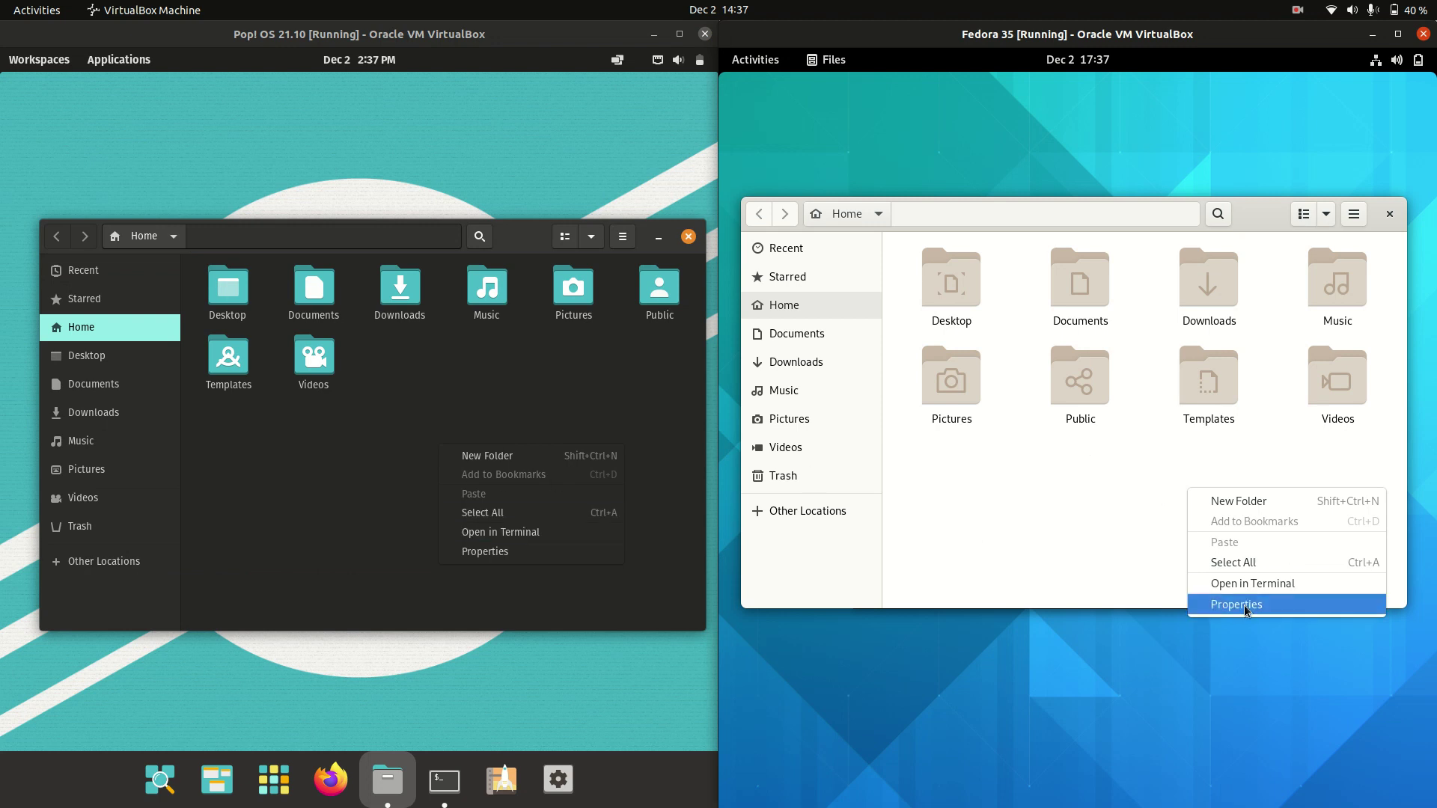
click(1043, 509)
click(616, 403)
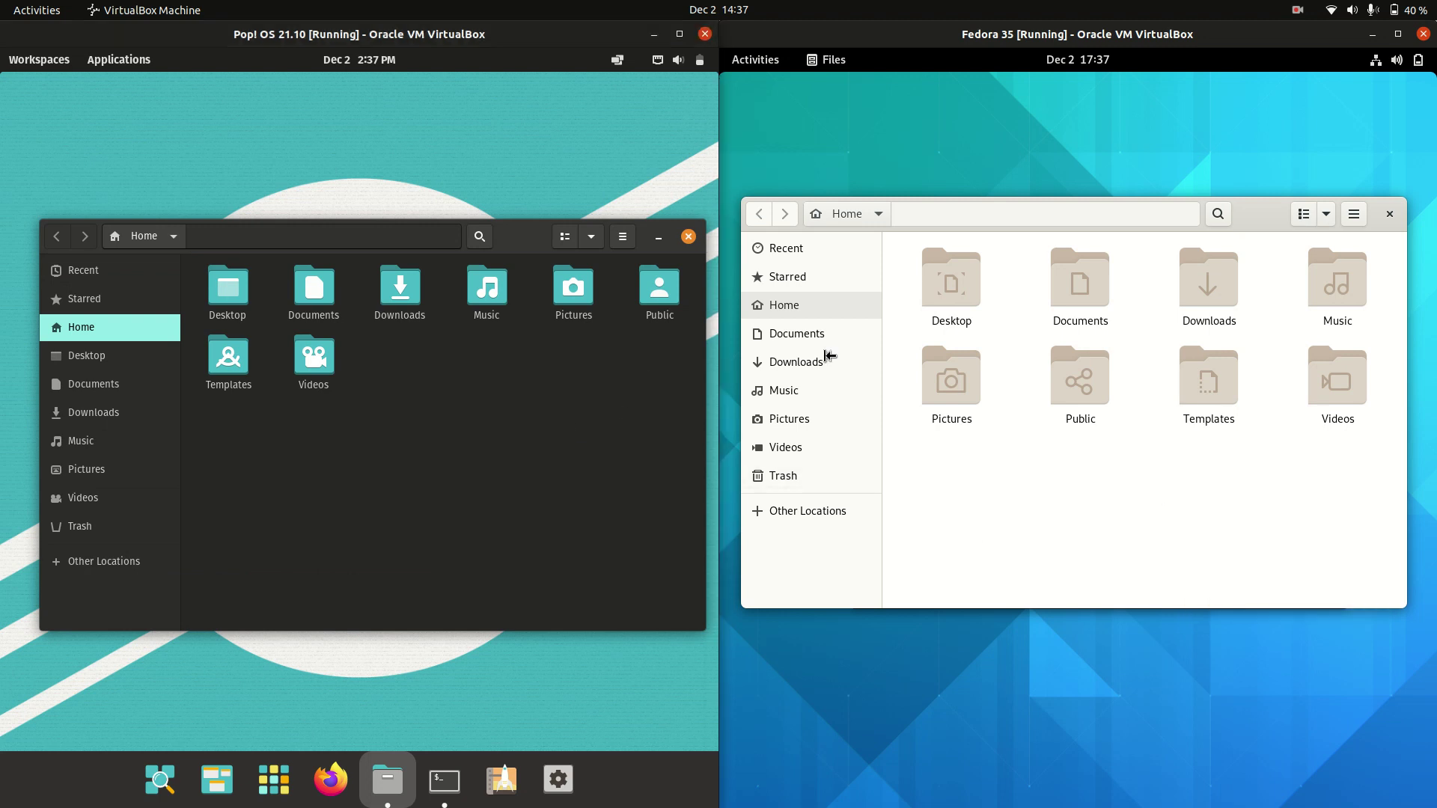
click(1166, 485)
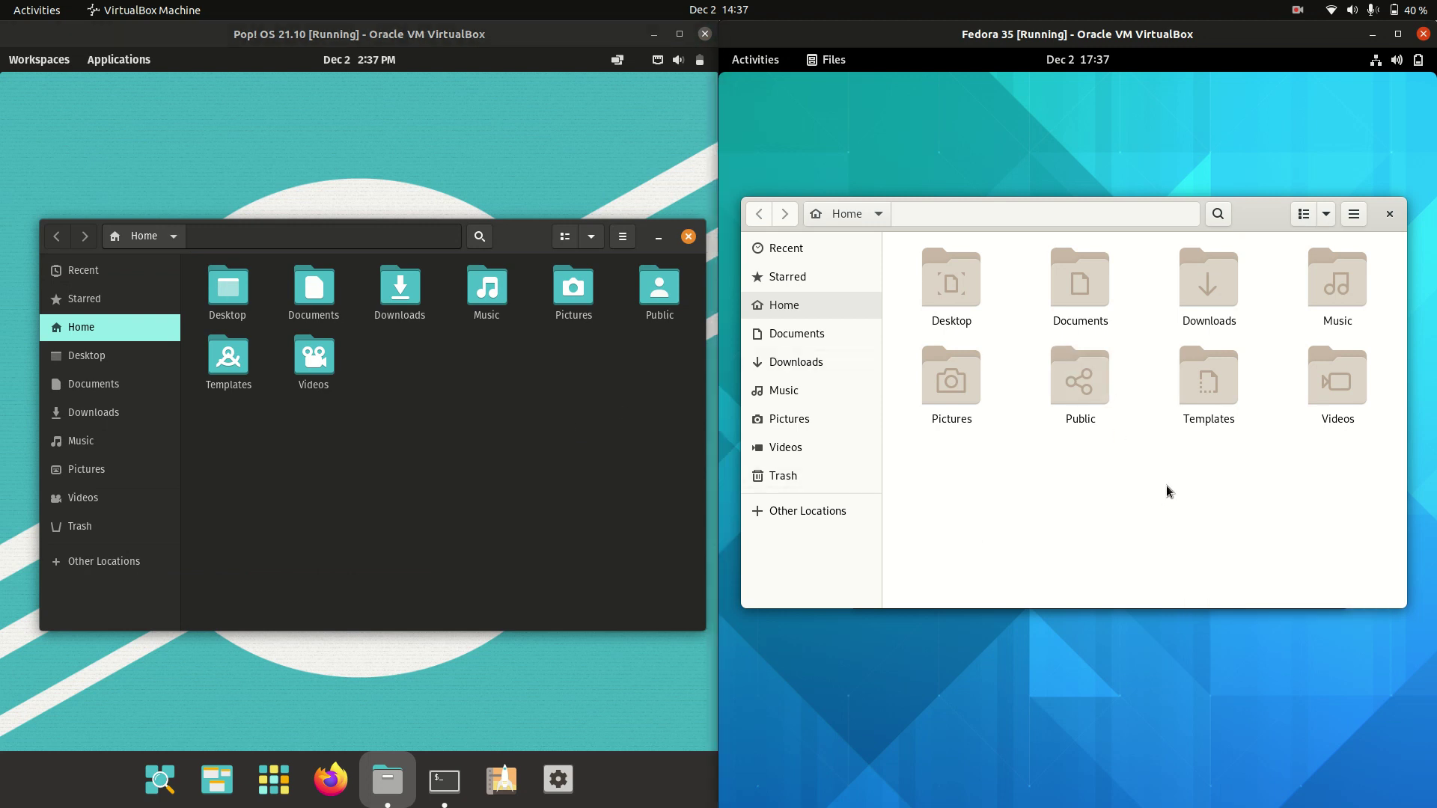
- Bring the Pop!_OS and Fedora neofetch terminals to the front and position Fedora's higher
click(445, 781)
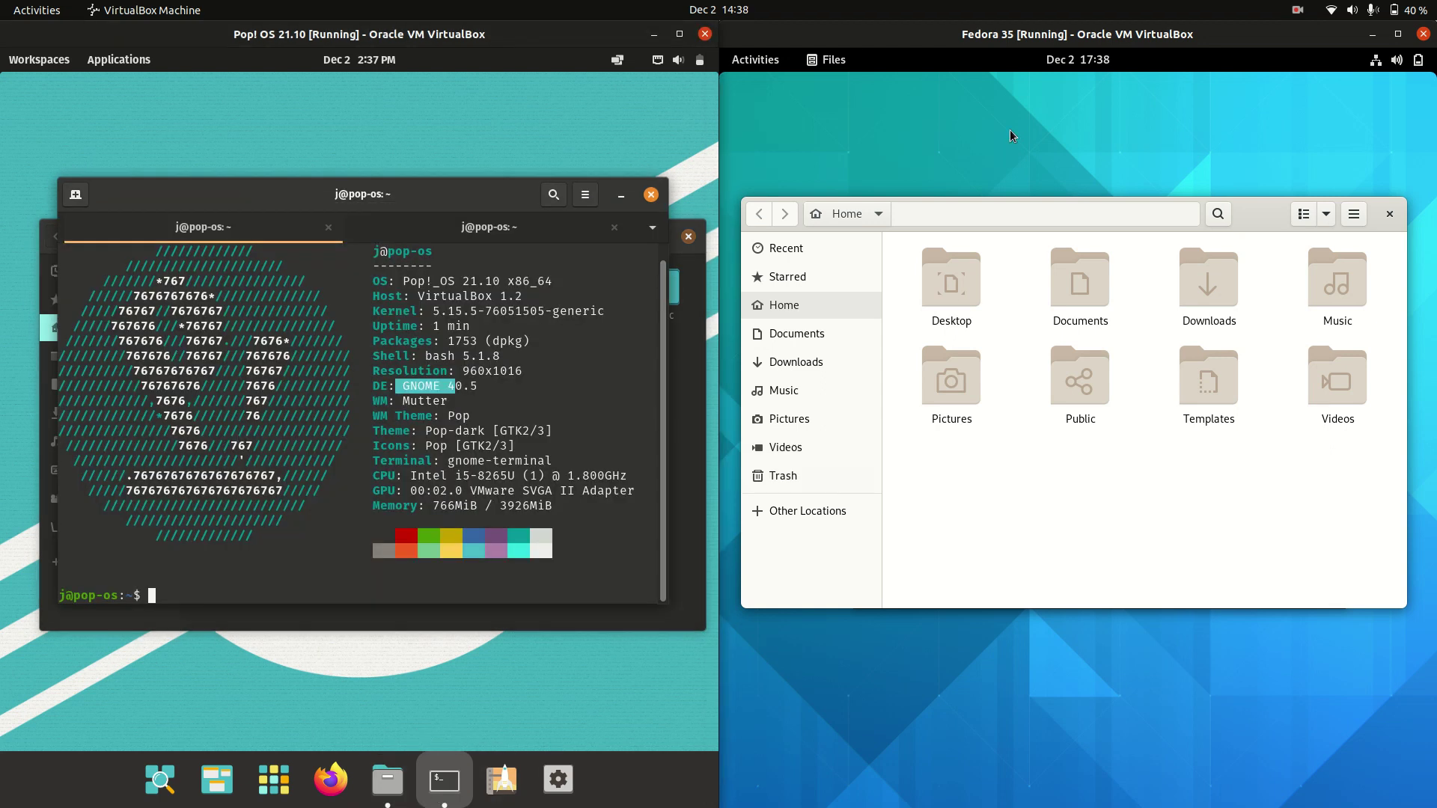
click(776, 61)
click(1040, 574)
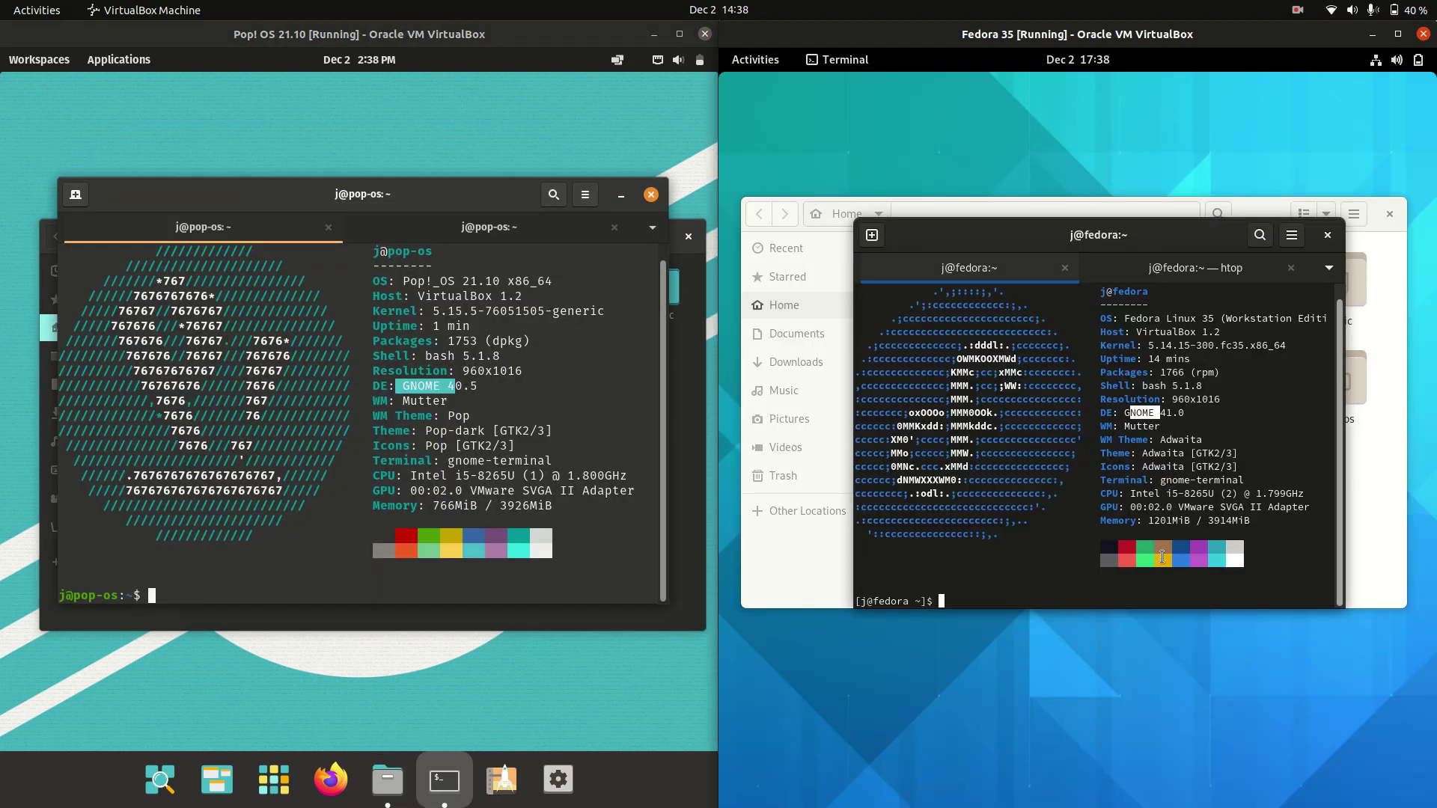
drag(1123, 237, 1149, 179)
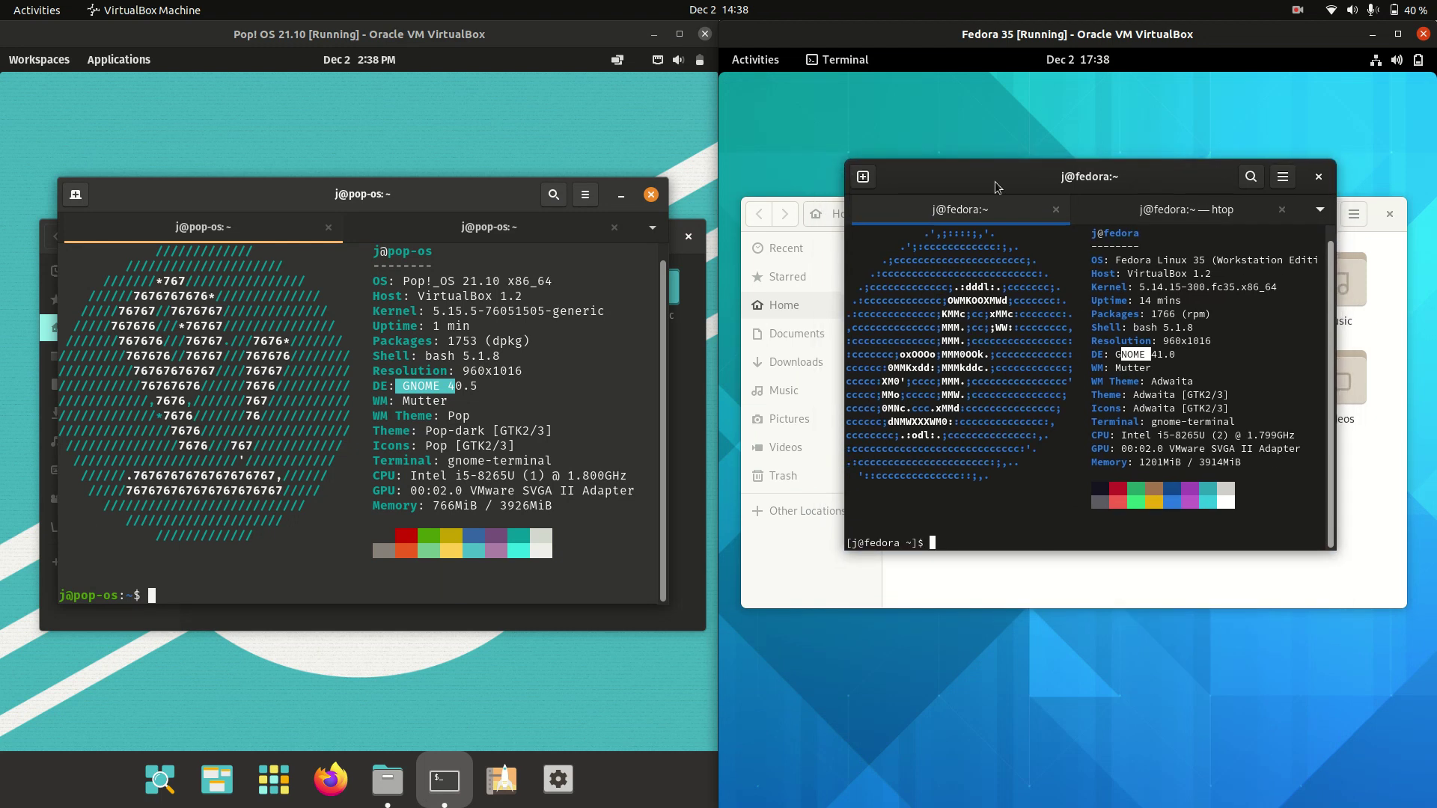
- Highlight the kernel versions (5.15.5 and 5.14.15) and GNOME versions (40.5 and 41.0) in both outputs
drag(432, 311, 522, 310)
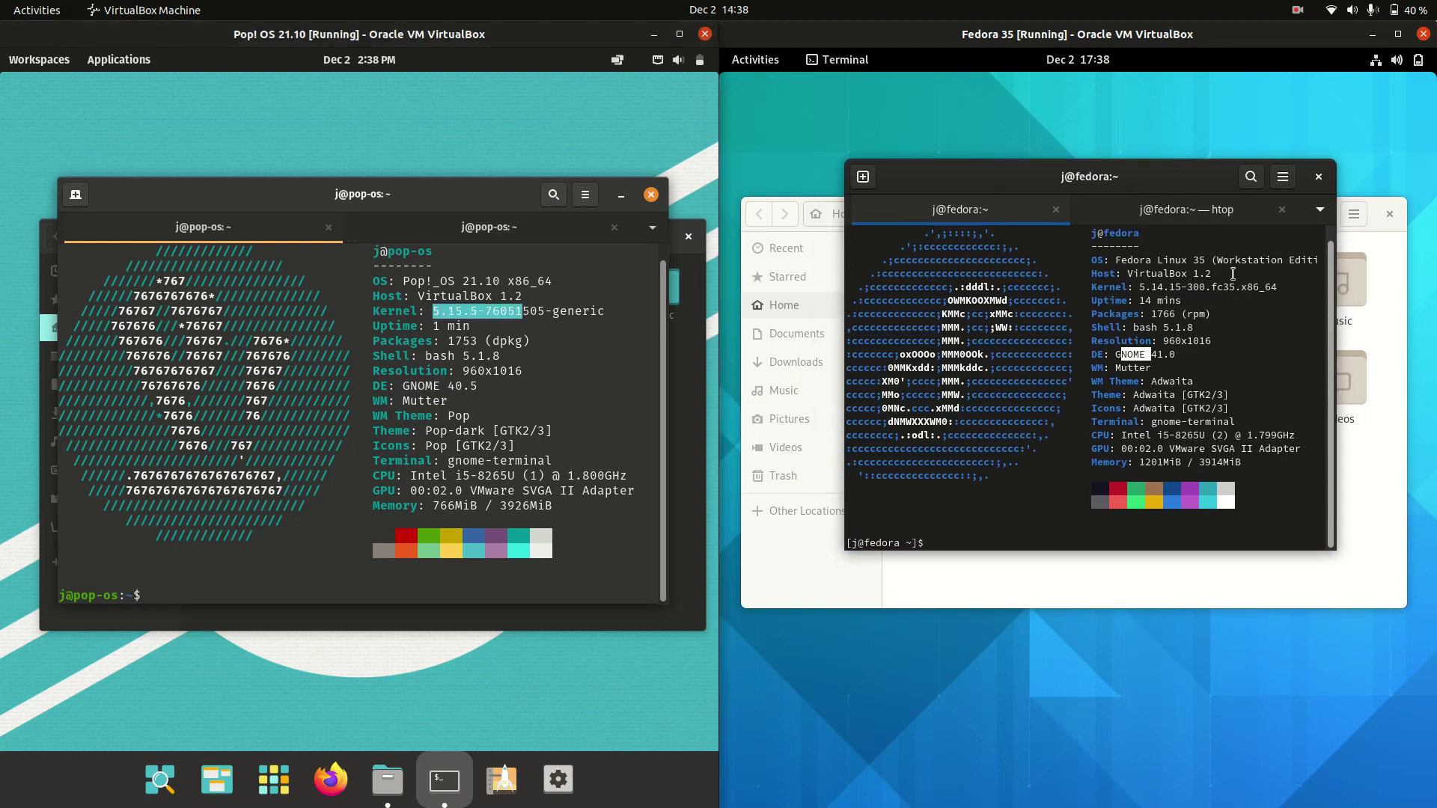
drag(424, 310, 492, 311)
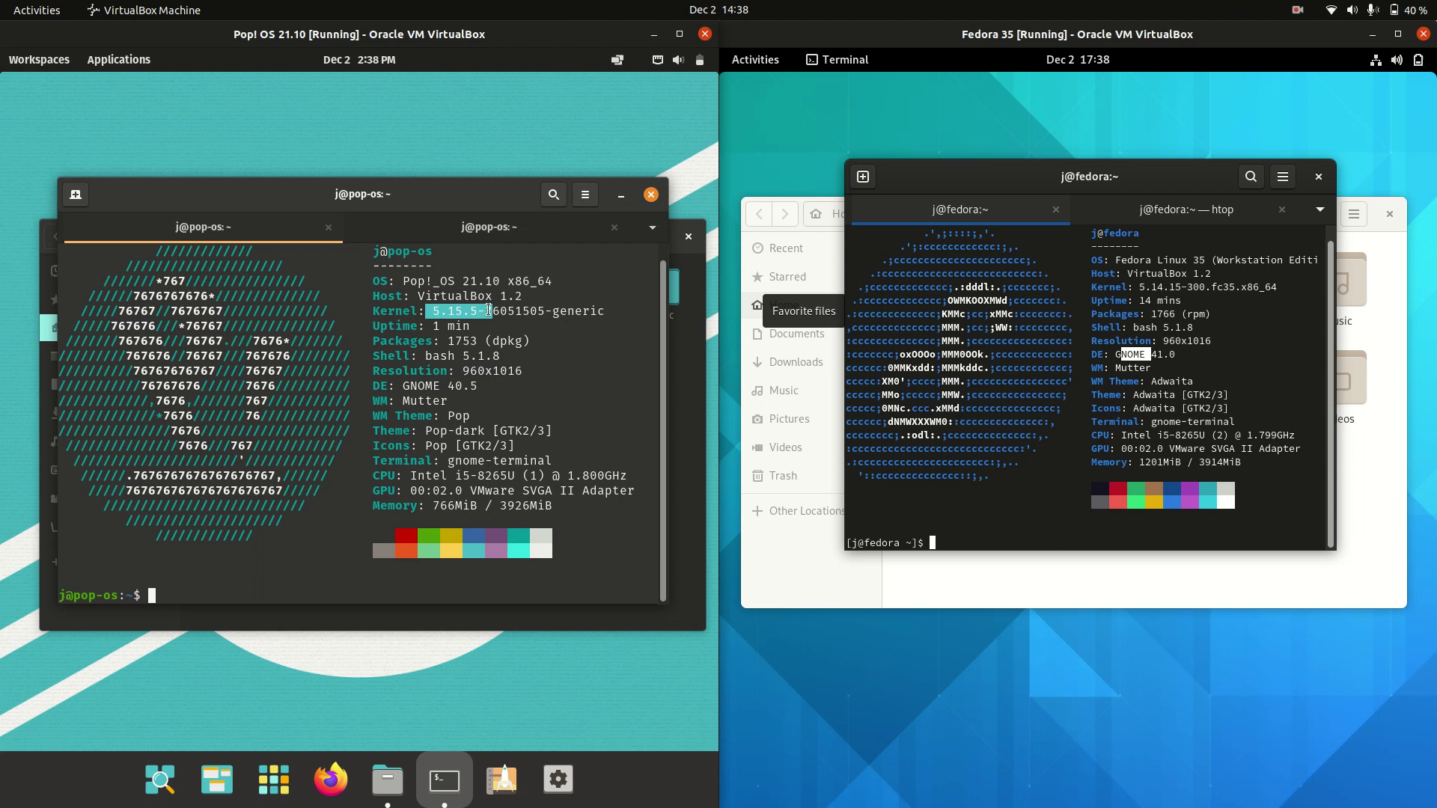
drag(489, 181, 497, 175)
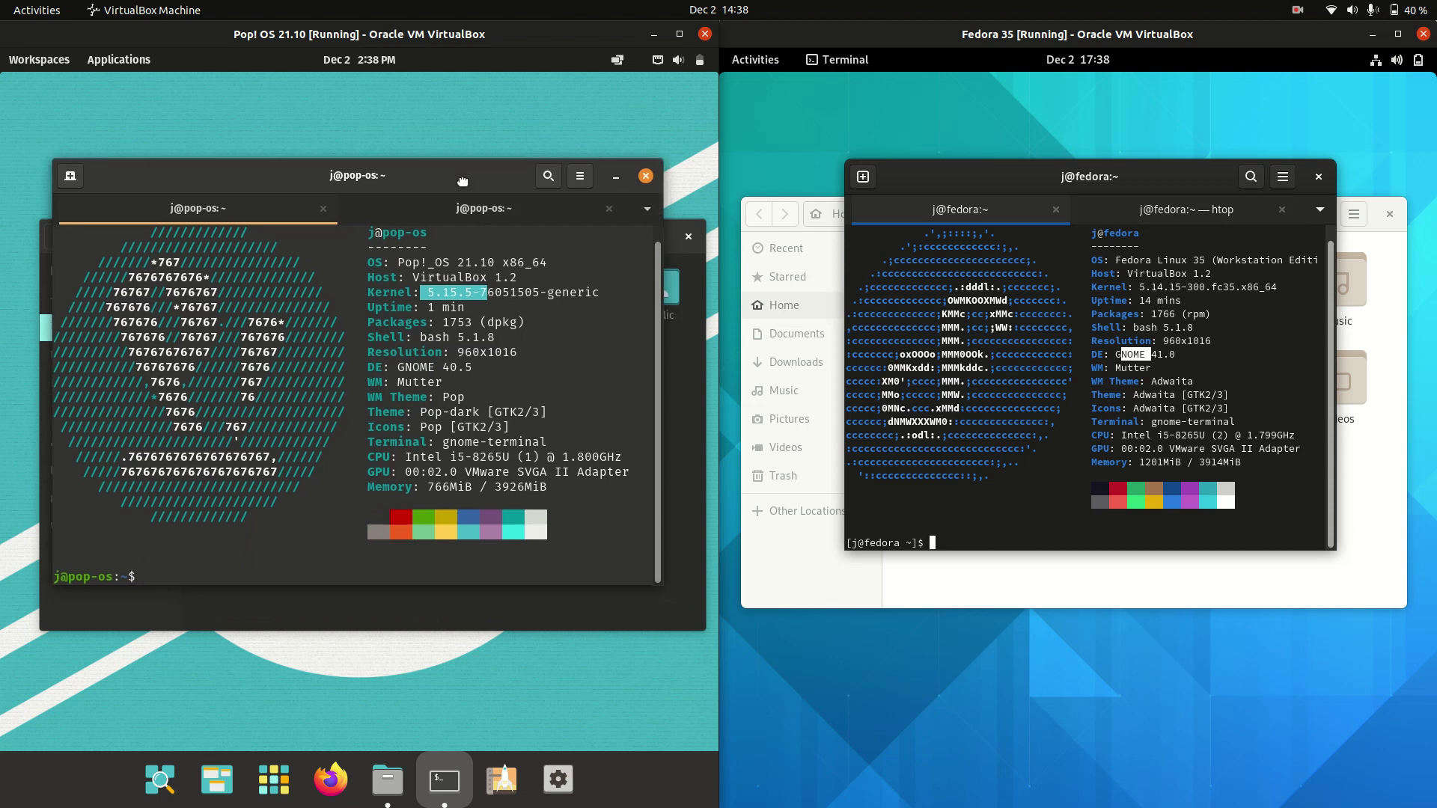
drag(1128, 288, 1194, 288)
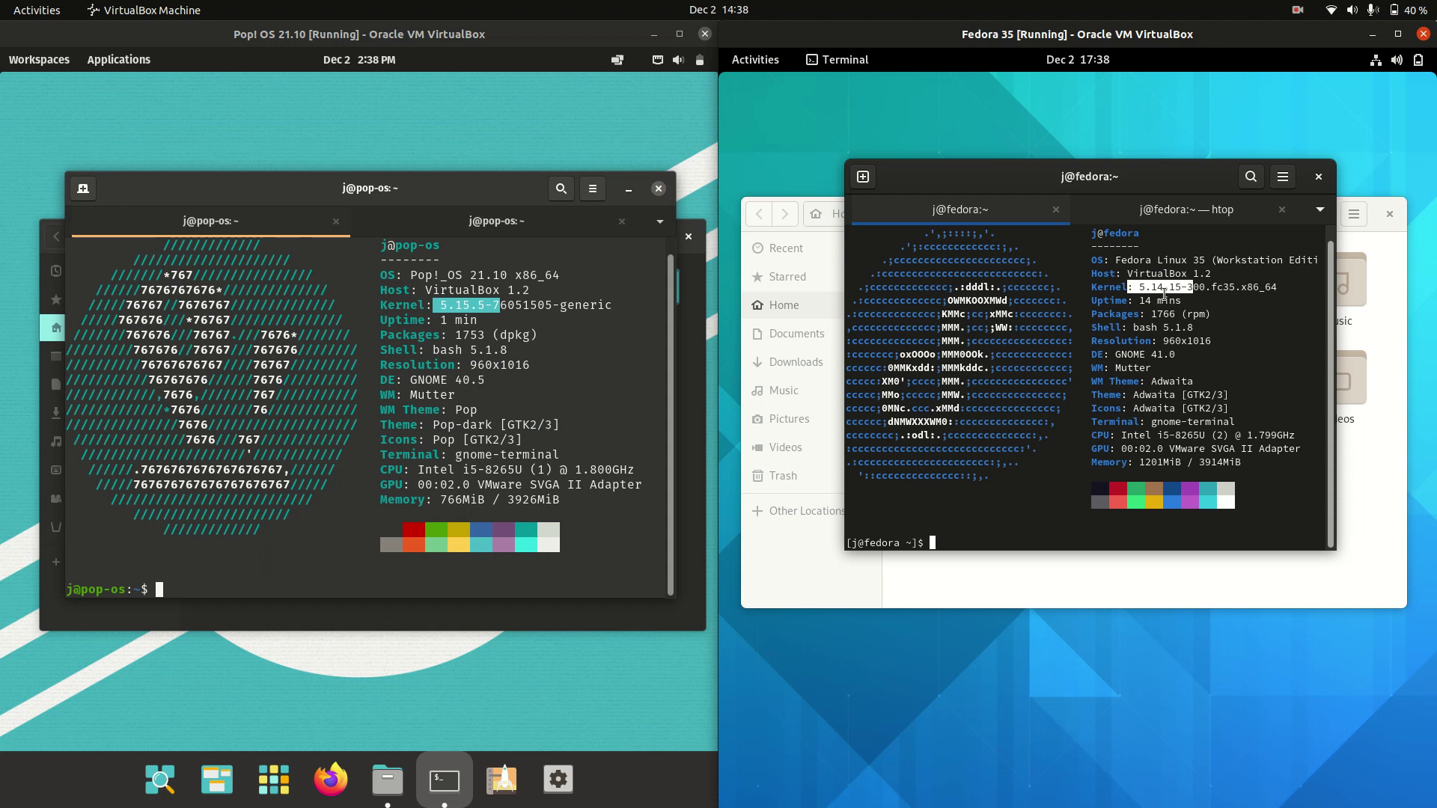
click(1158, 286)
drag(517, 180, 515, 197)
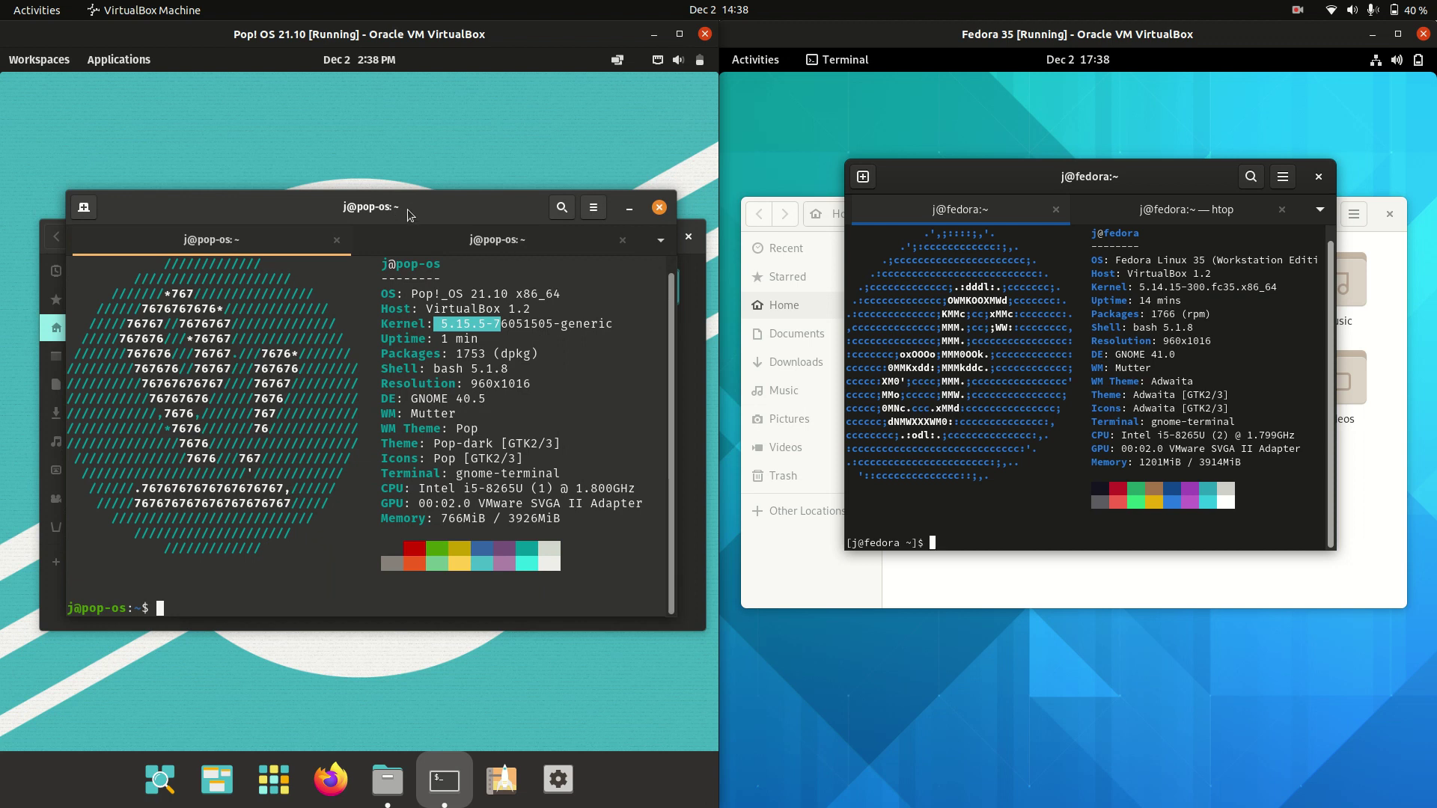
click(465, 322)
drag(448, 323, 470, 322)
drag(435, 398, 733, 424)
drag(1115, 354, 1193, 350)
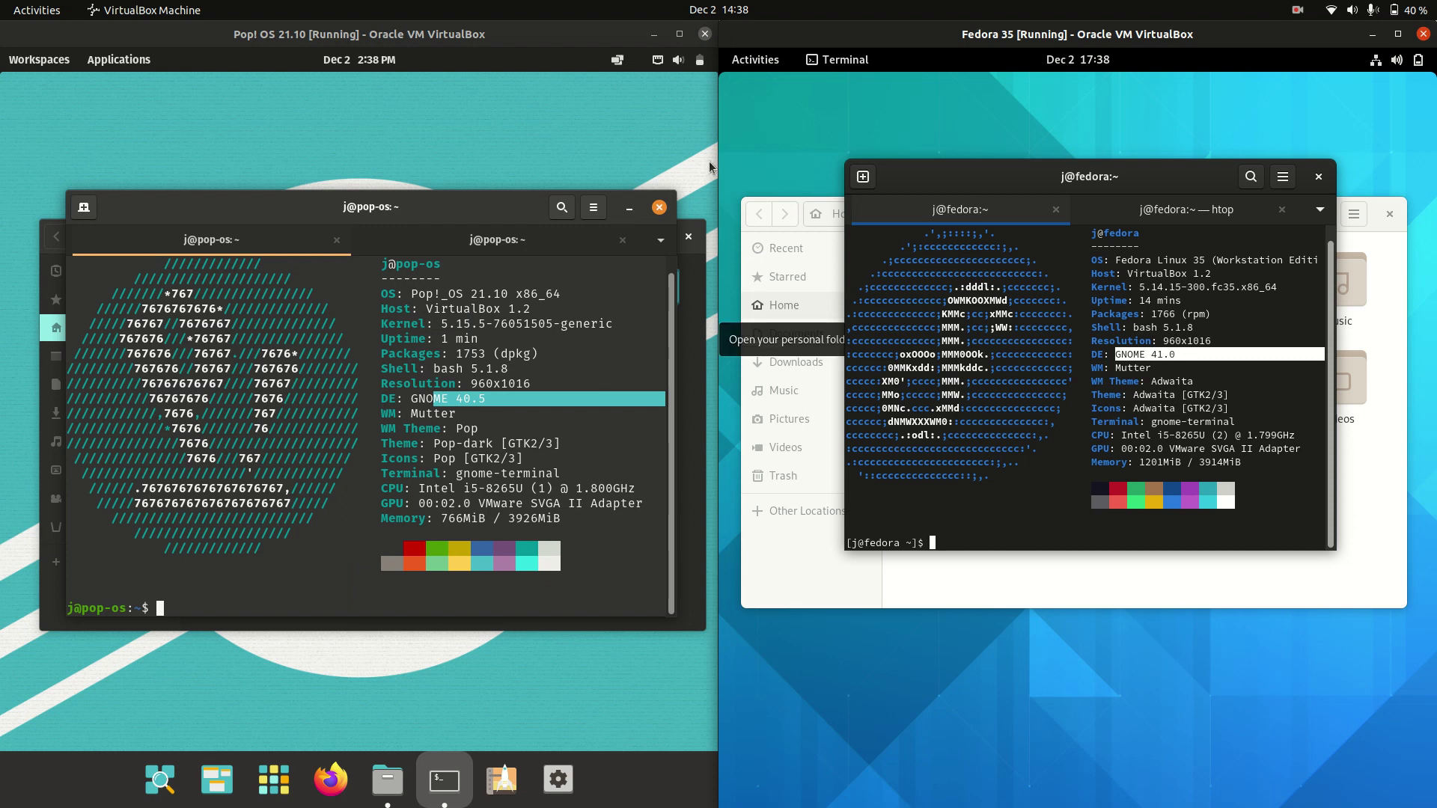
- Switch both terminals to their htop tabs and position the two htop windows side by side
key(ctrl+Page_Down)
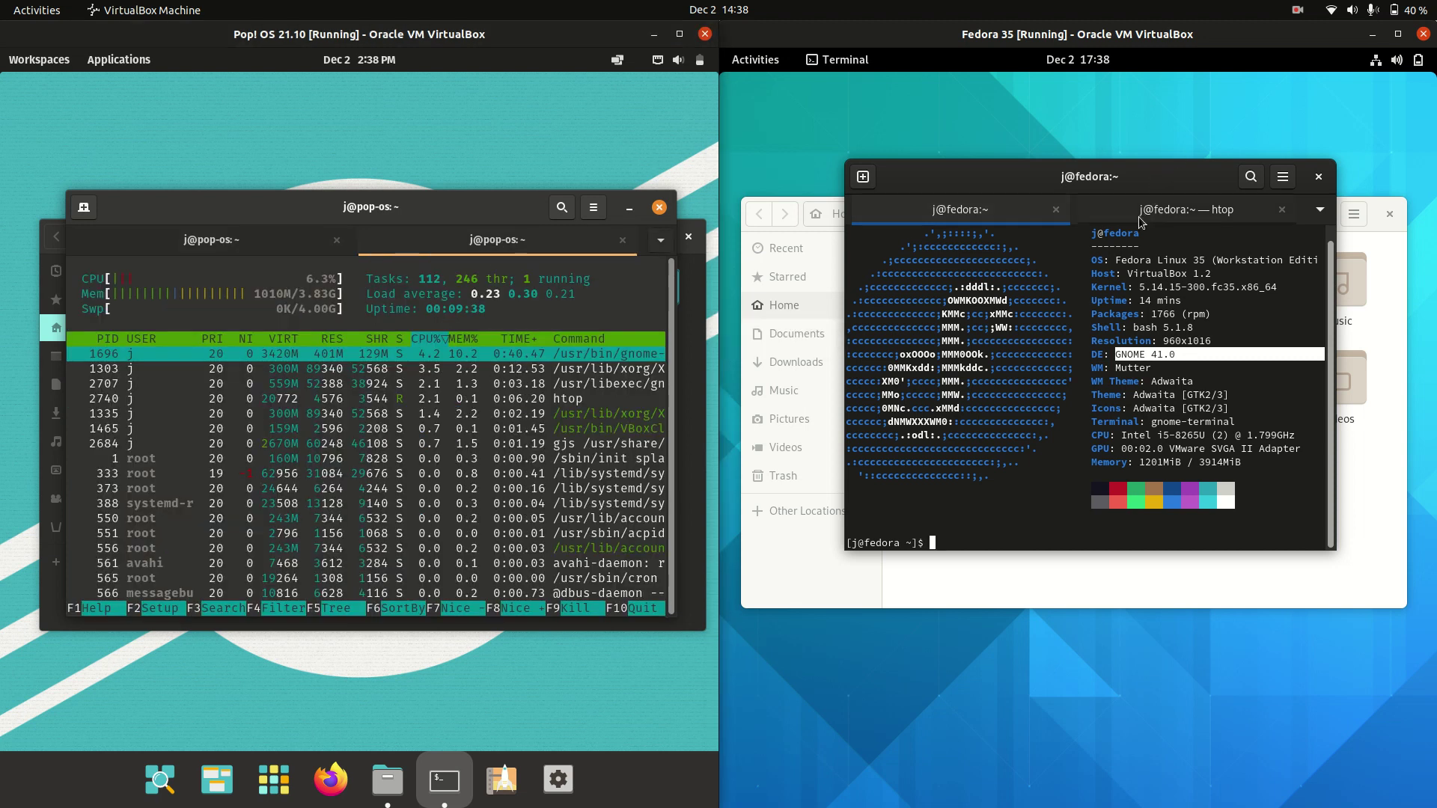
click(1167, 211)
mouse_move(1108, 177)
mouse_down()
mouse_move(1074, 243)
mouse_move(1130, 193)
mouse_up()
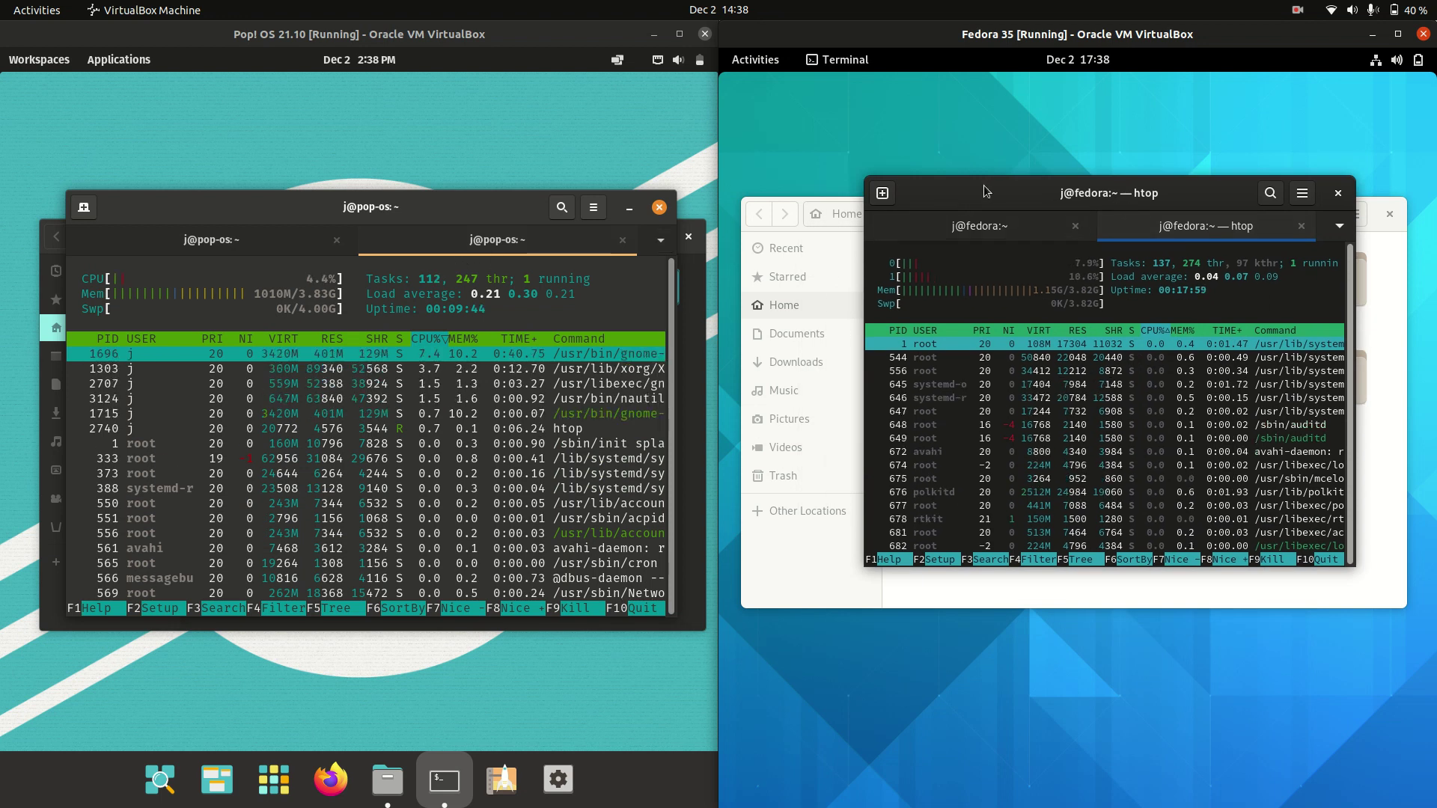
drag(983, 186, 952, 206)
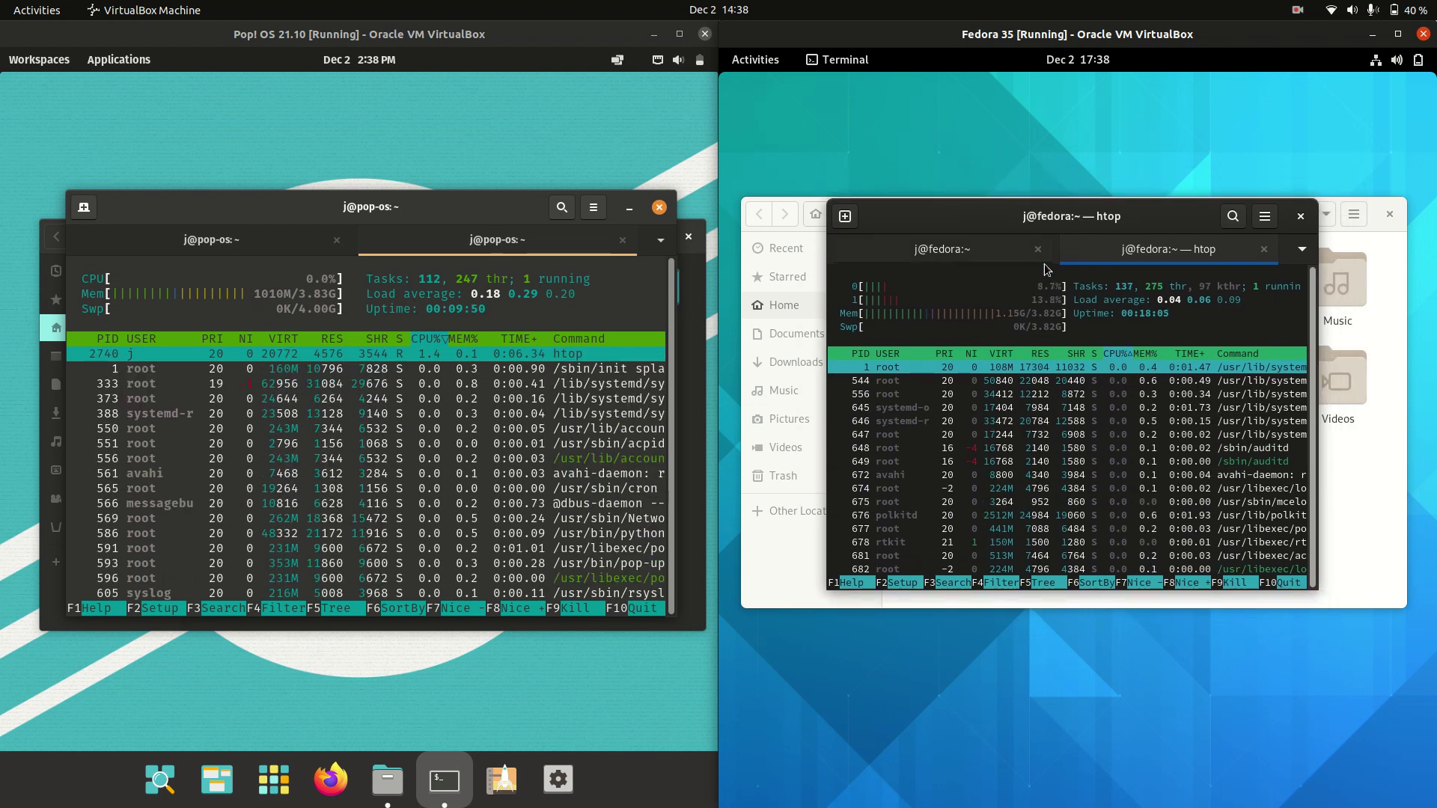
drag(406, 215, 392, 182)
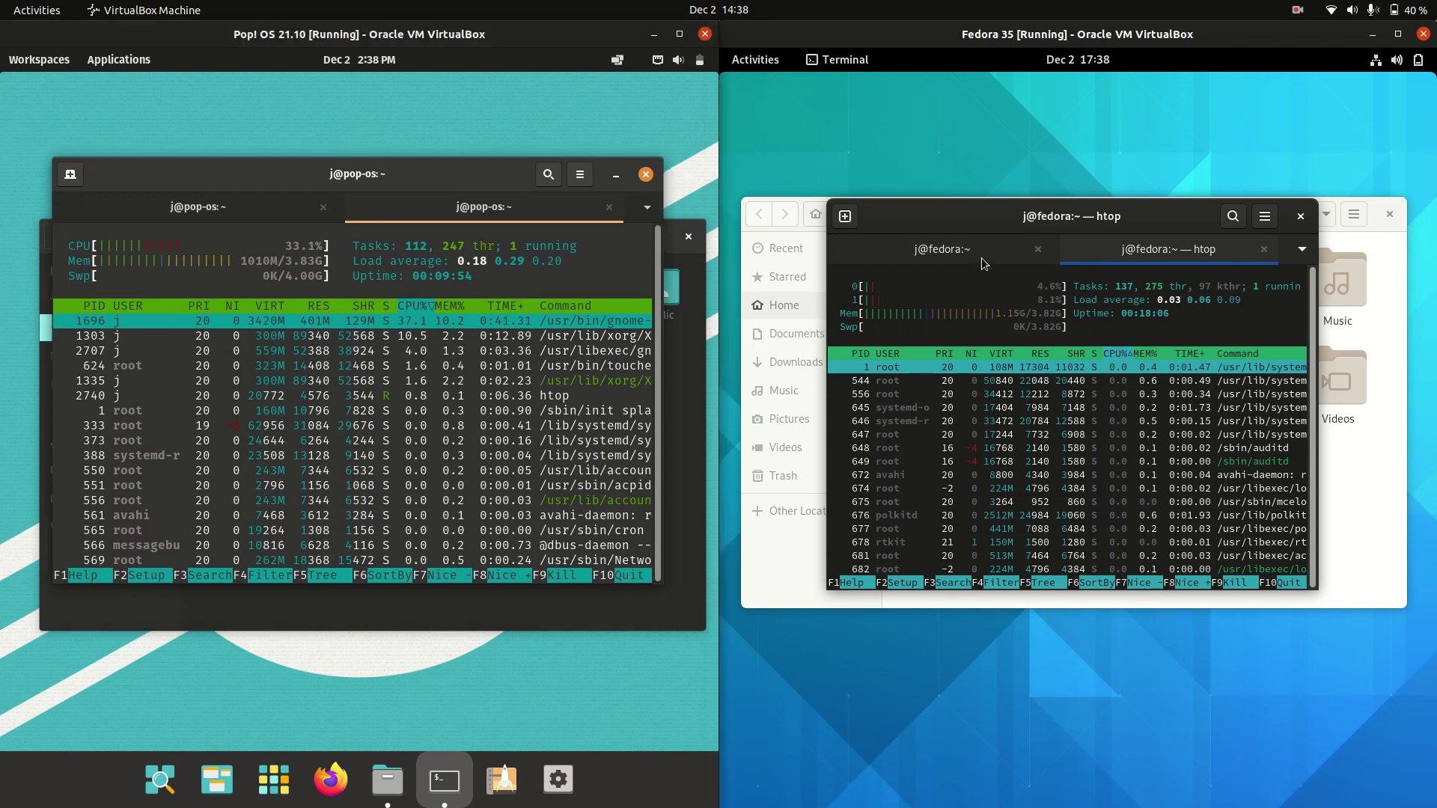
drag(1054, 206, 1043, 240)
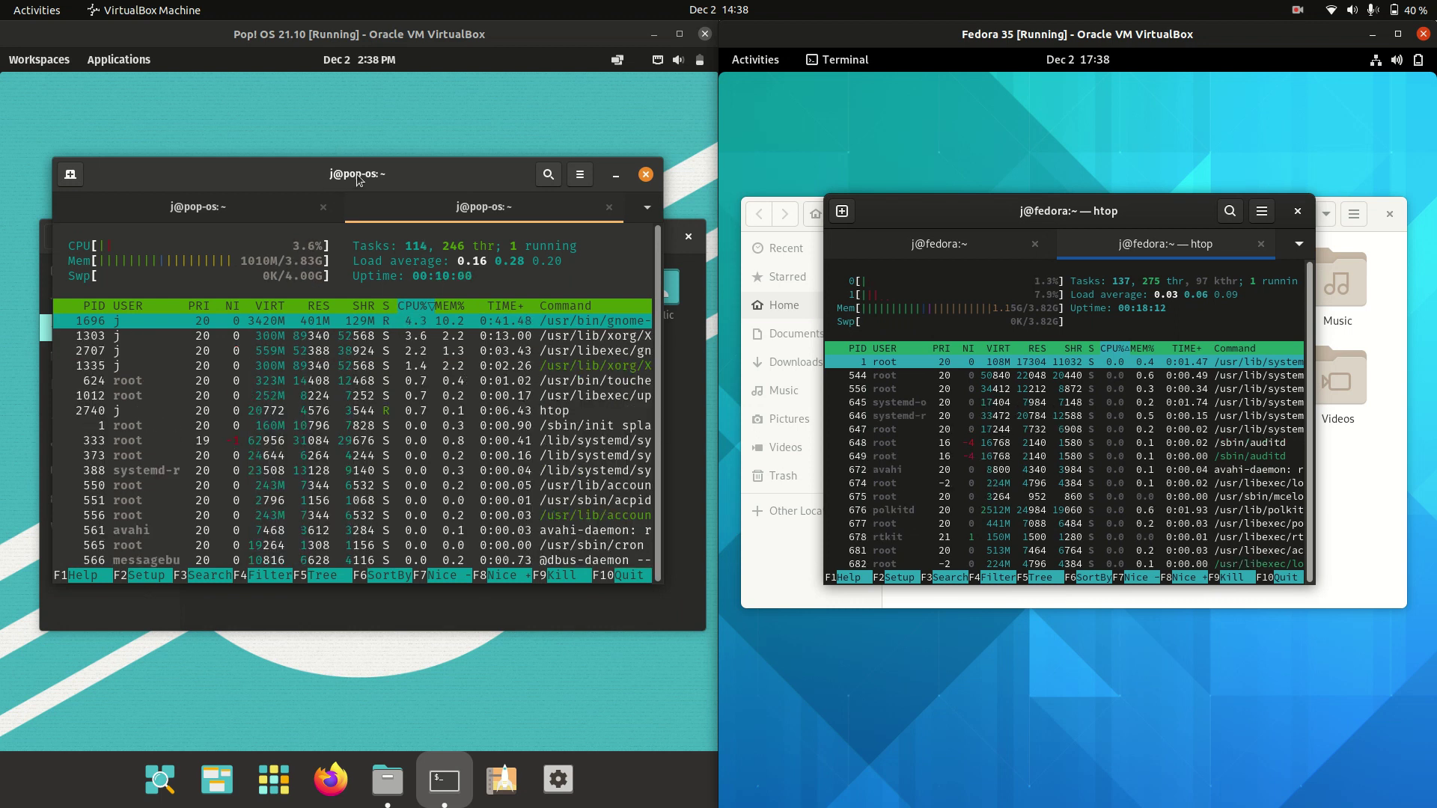
click(615, 174)
key(alt+Tab)
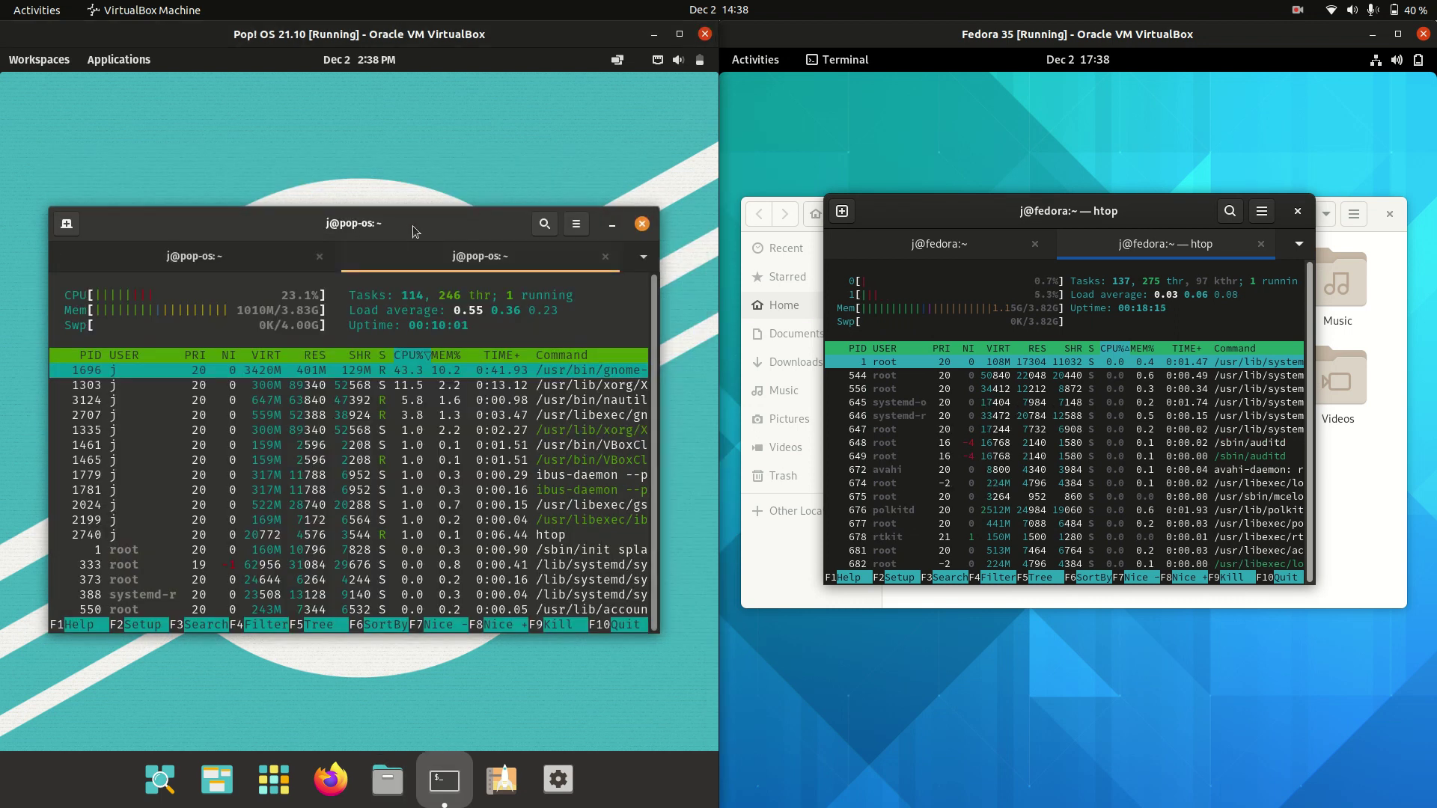
drag(412, 226, 410, 209)
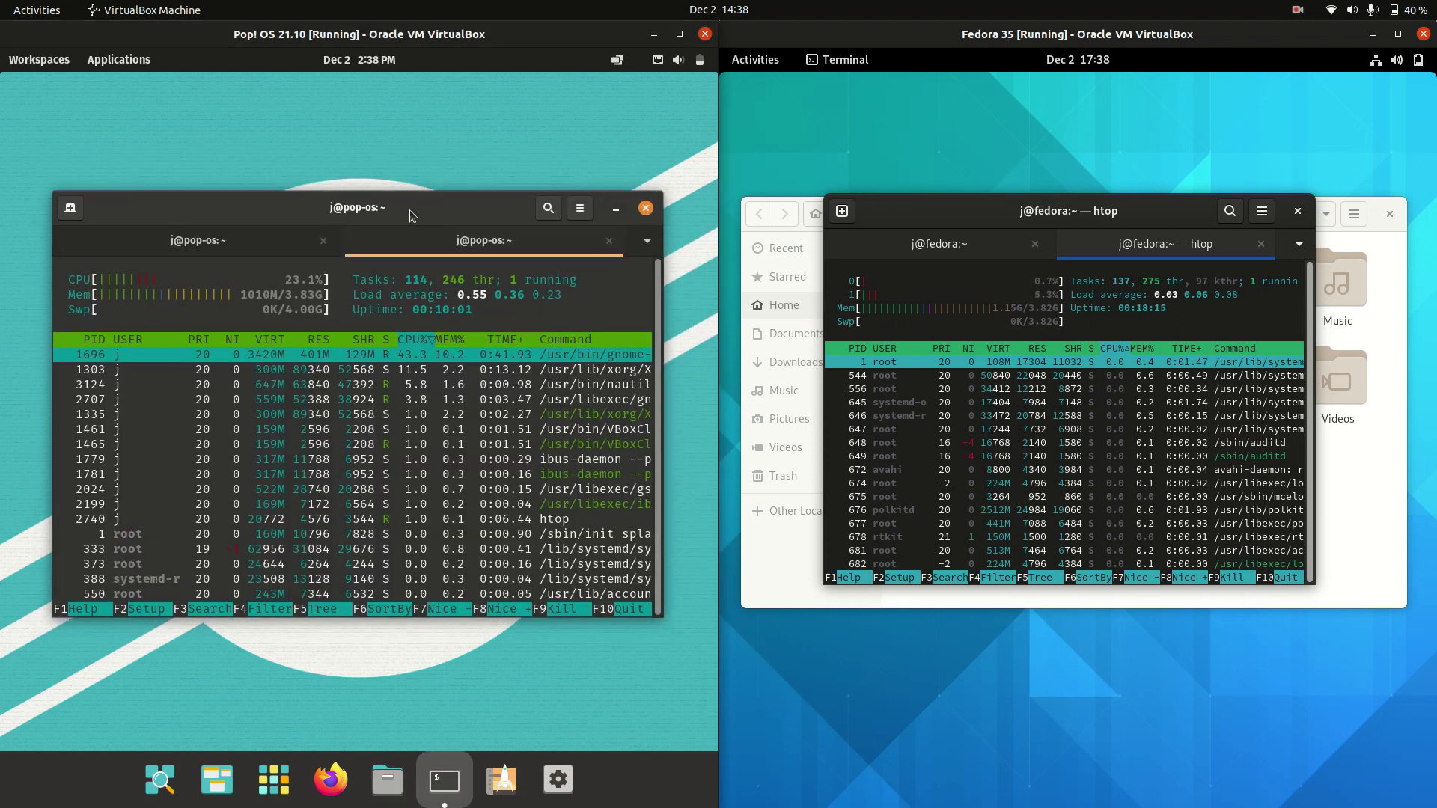
- Close Fedora's Files window and fine-tune the positions of both htop terminal windows
click(1390, 214)
drag(1123, 217, 1137, 218)
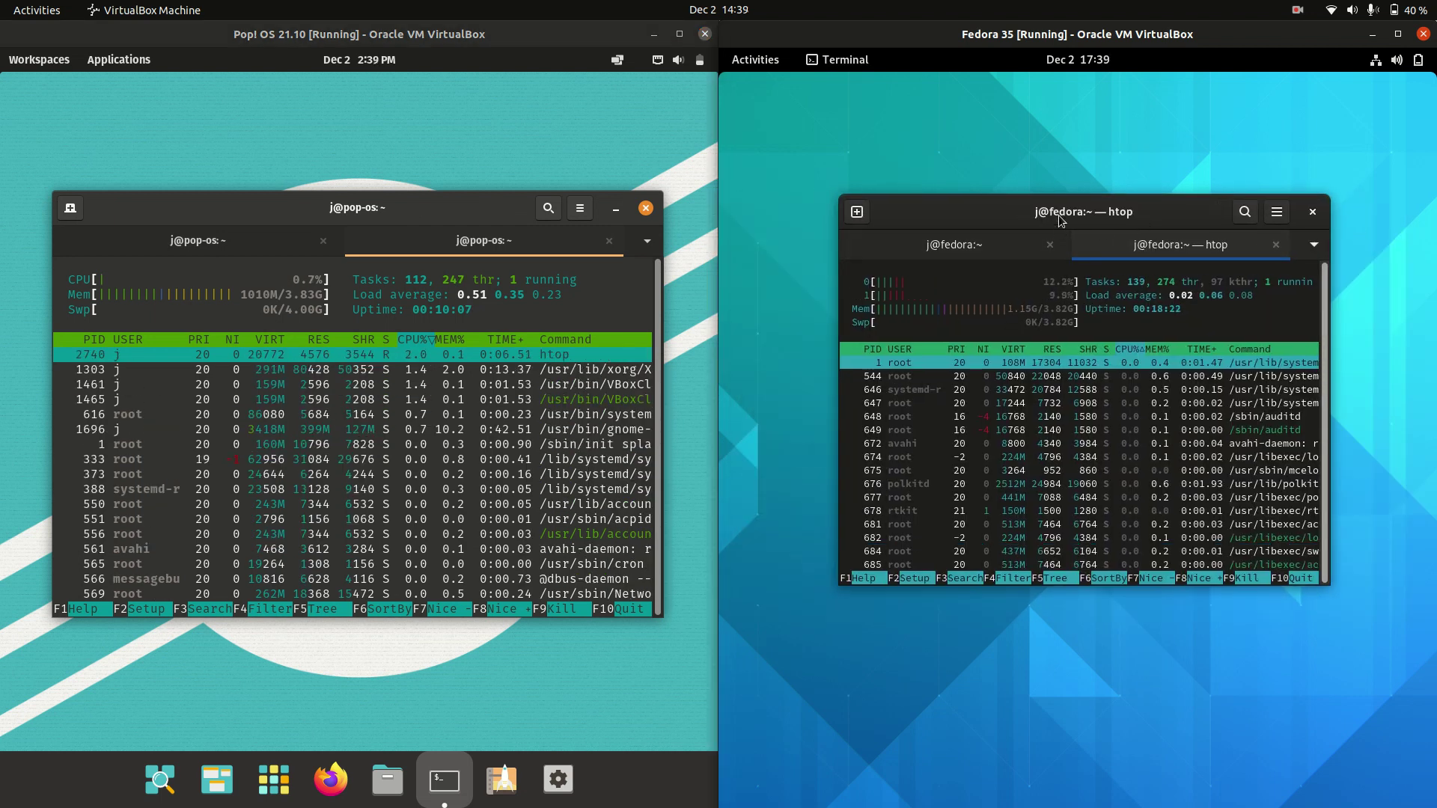
drag(1059, 214, 1056, 226)
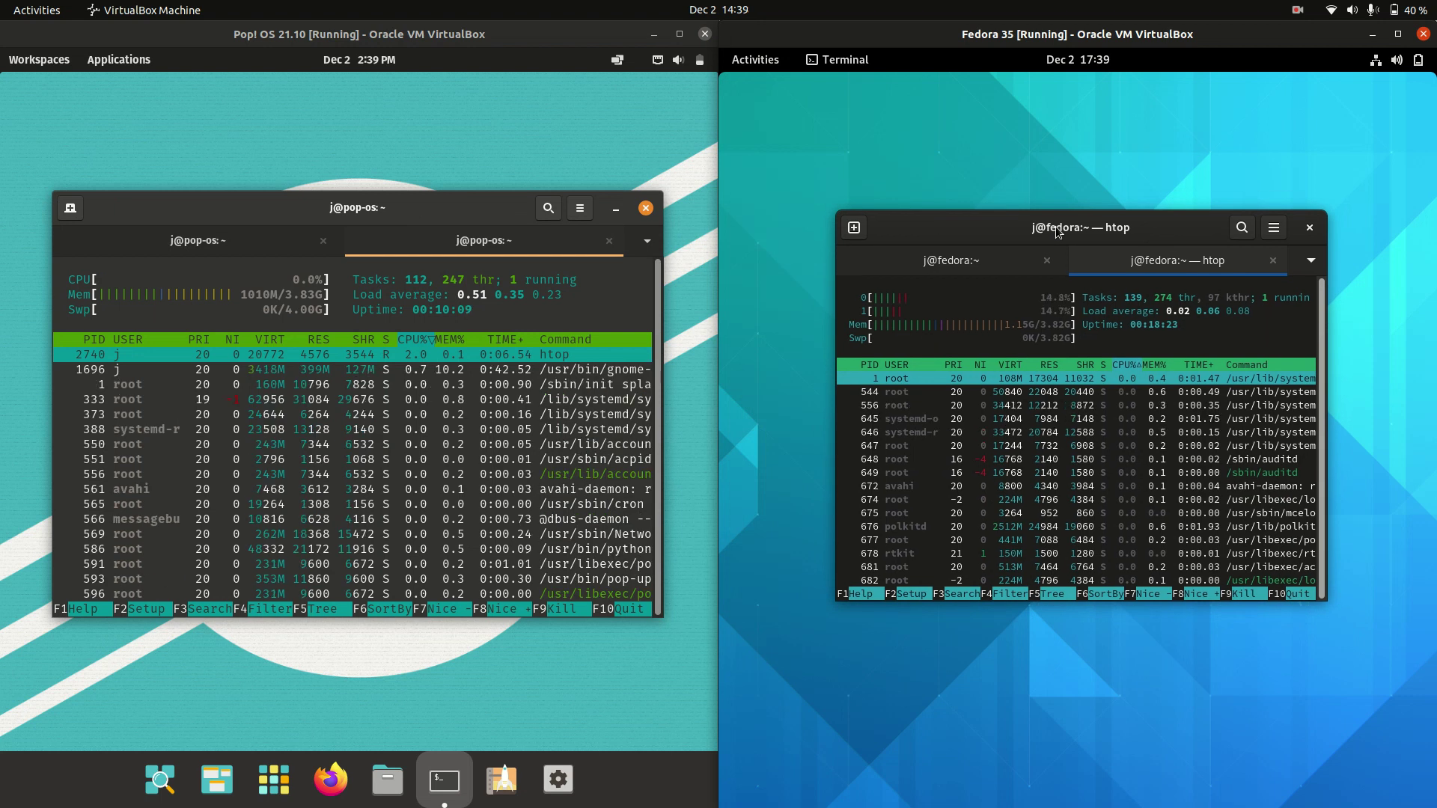
drag(468, 220, 468, 221)
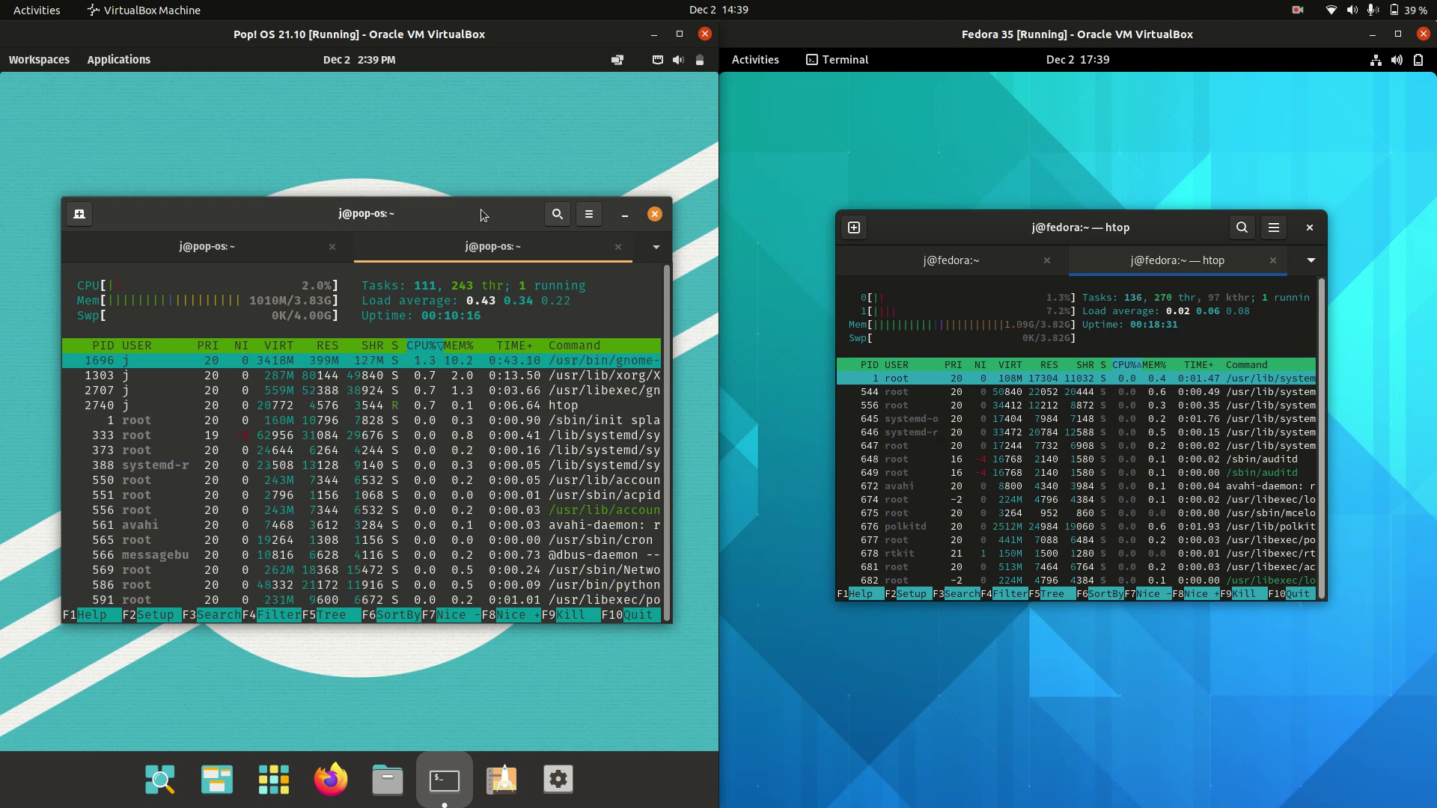
drag(480, 209, 477, 198)
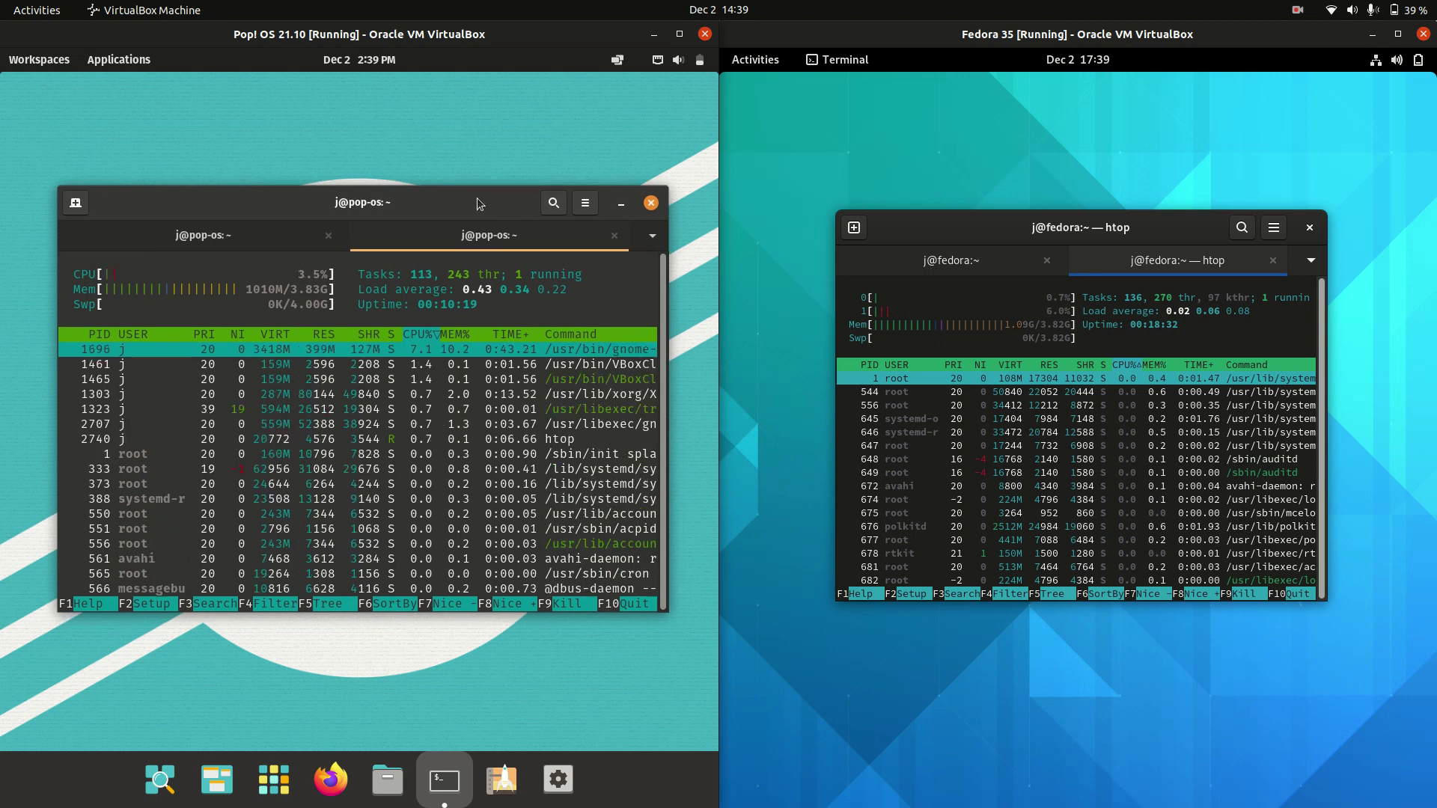